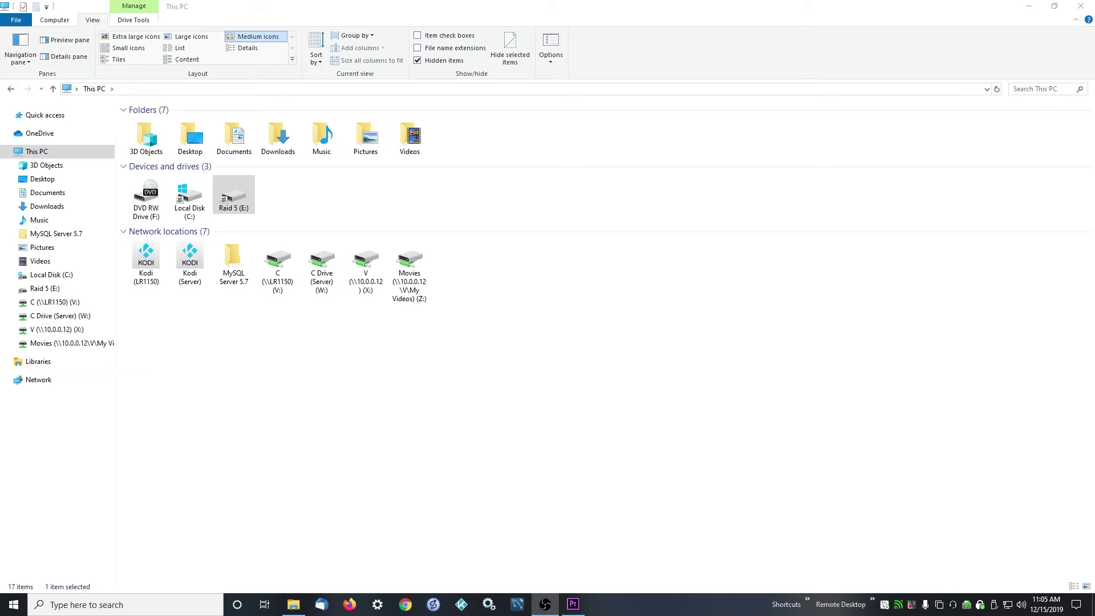
# Step: Bring up the shortcut menu for the Raid 5 (E:) drive in This PC
pyautogui.rightClick(242, 194)
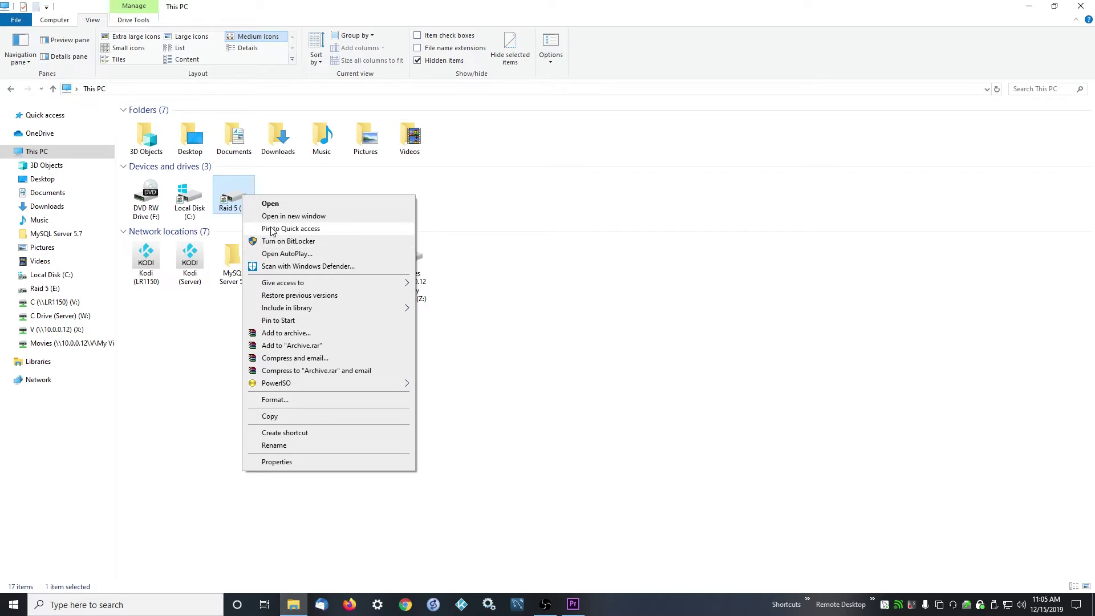
# Step: Uncheck Share this folder in Advanced Sharing for Raid 5 (E:), confirming the stop
pyautogui.click(272, 461)
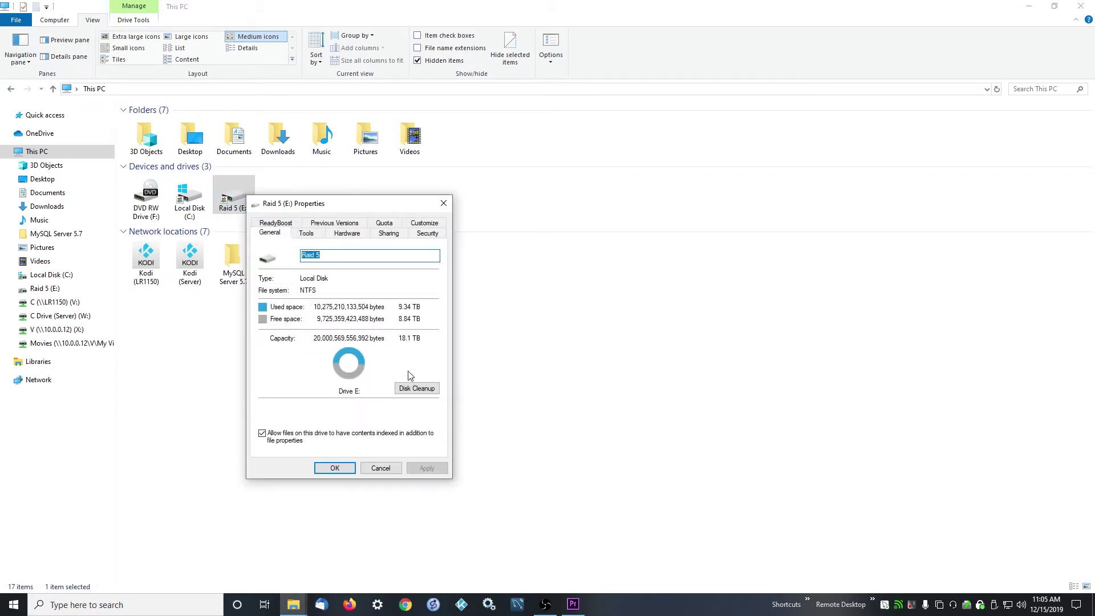
pyautogui.click(397, 234)
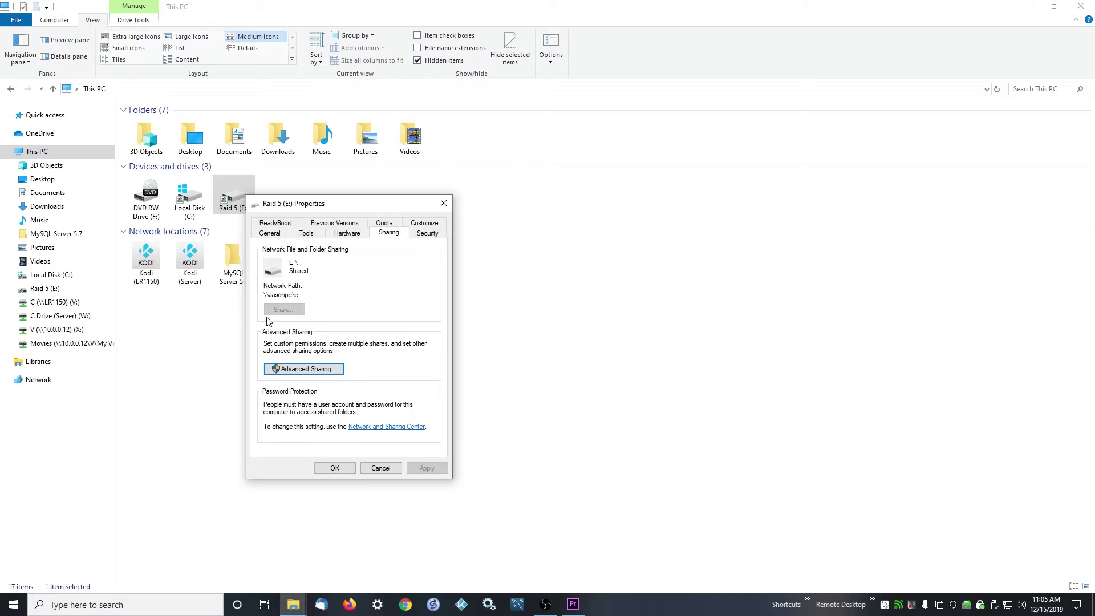
pyautogui.click(287, 366)
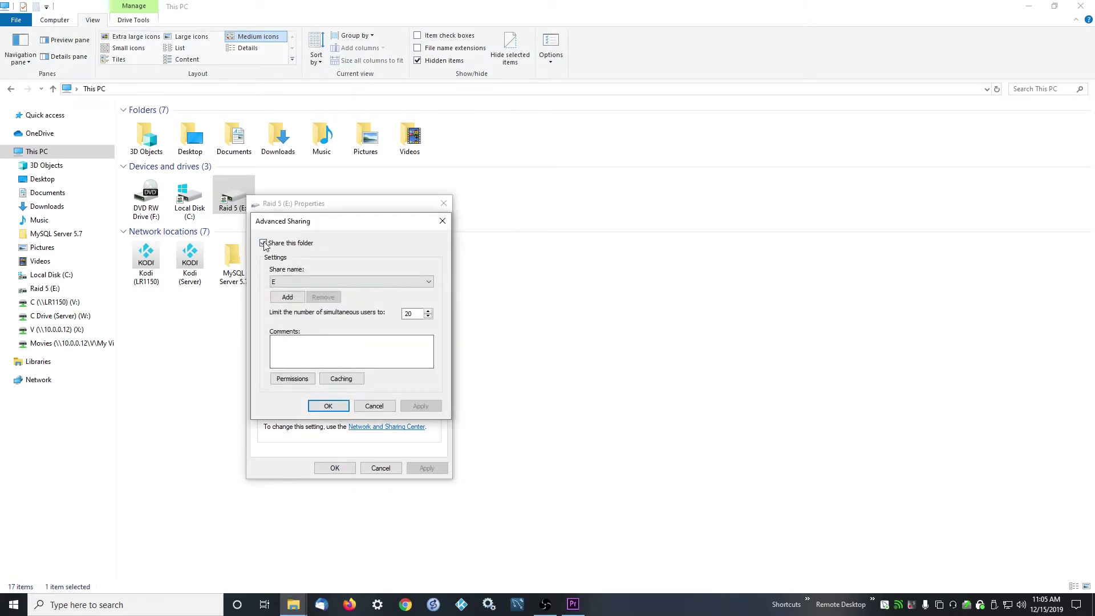
pyautogui.click(420, 405)
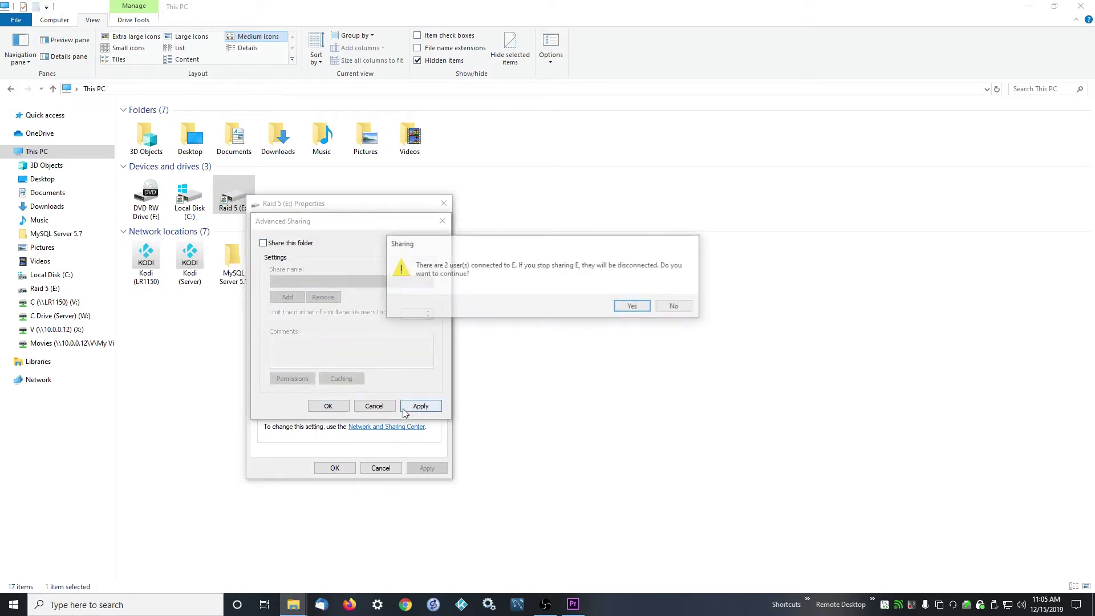
pyautogui.click(644, 312)
pyautogui.click(330, 406)
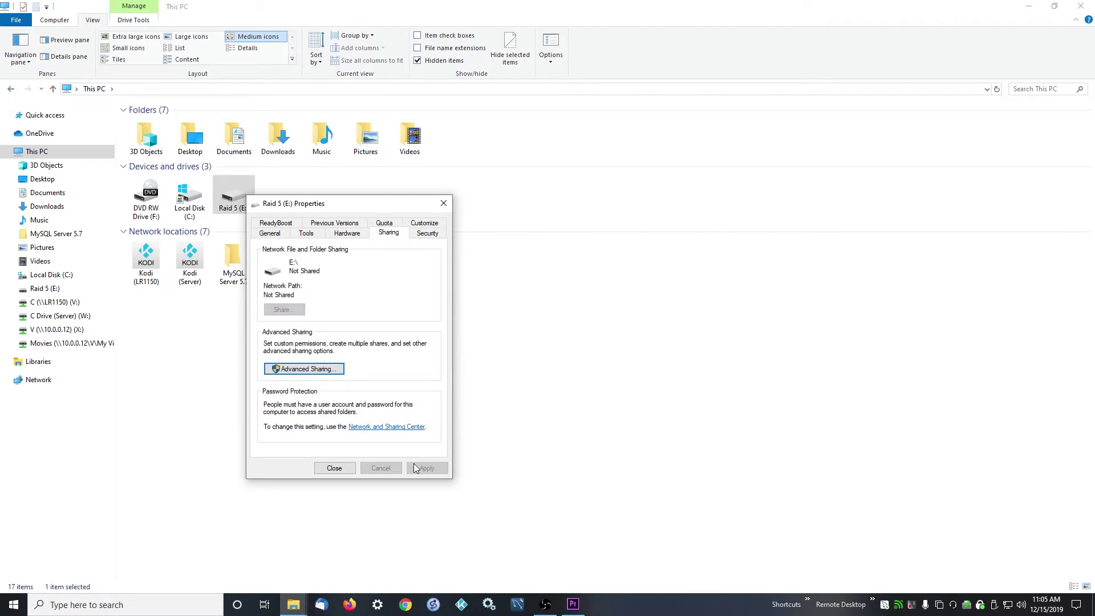
pyautogui.click(338, 464)
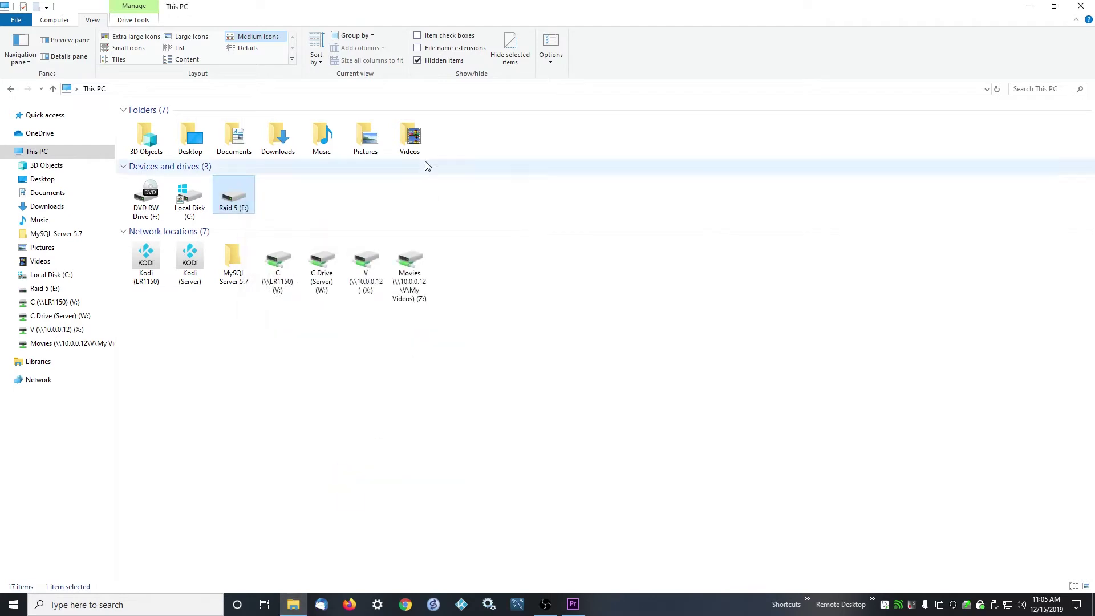
# Step: Open Raid 5 (E:), glance at Local Disk (C:) and V:, then select My Videos
pyautogui.doubleClick(237, 204)
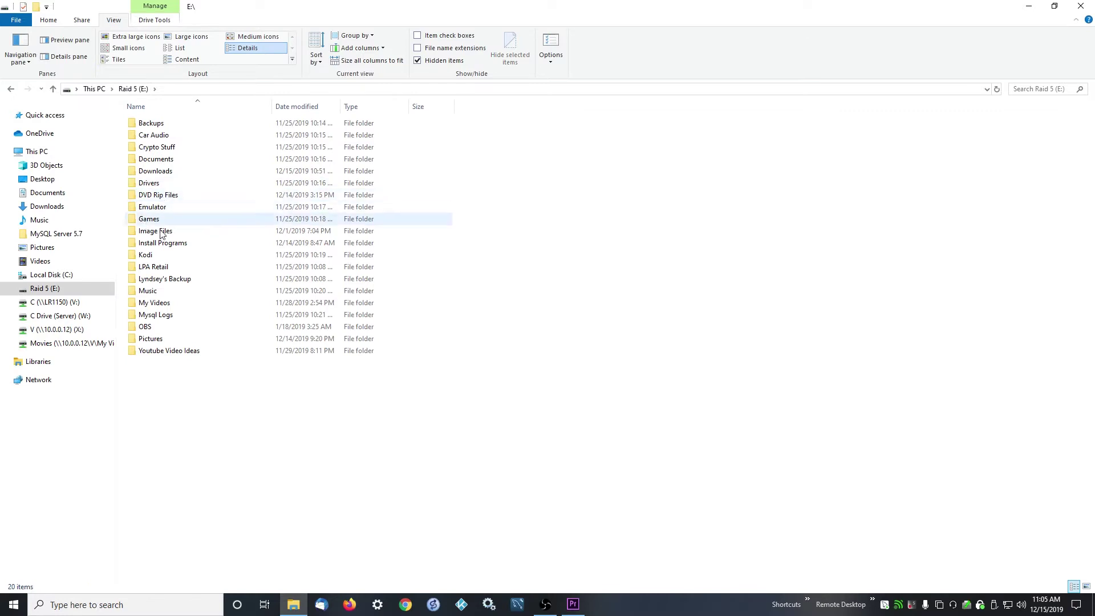
pyautogui.click(51, 276)
pyautogui.click(45, 289)
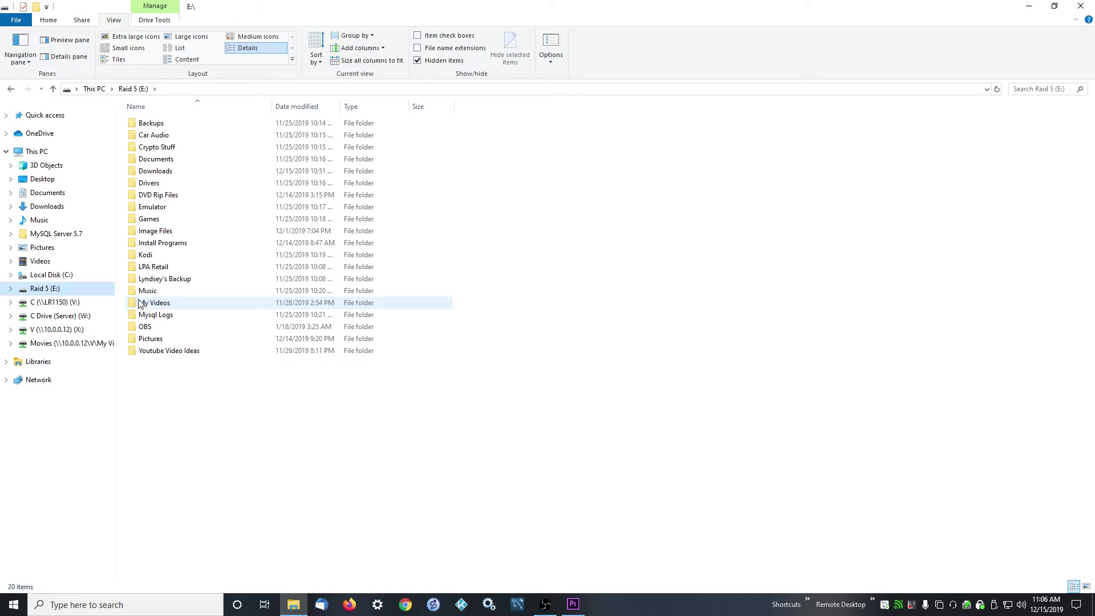
pyautogui.click(50, 275)
pyautogui.click(54, 291)
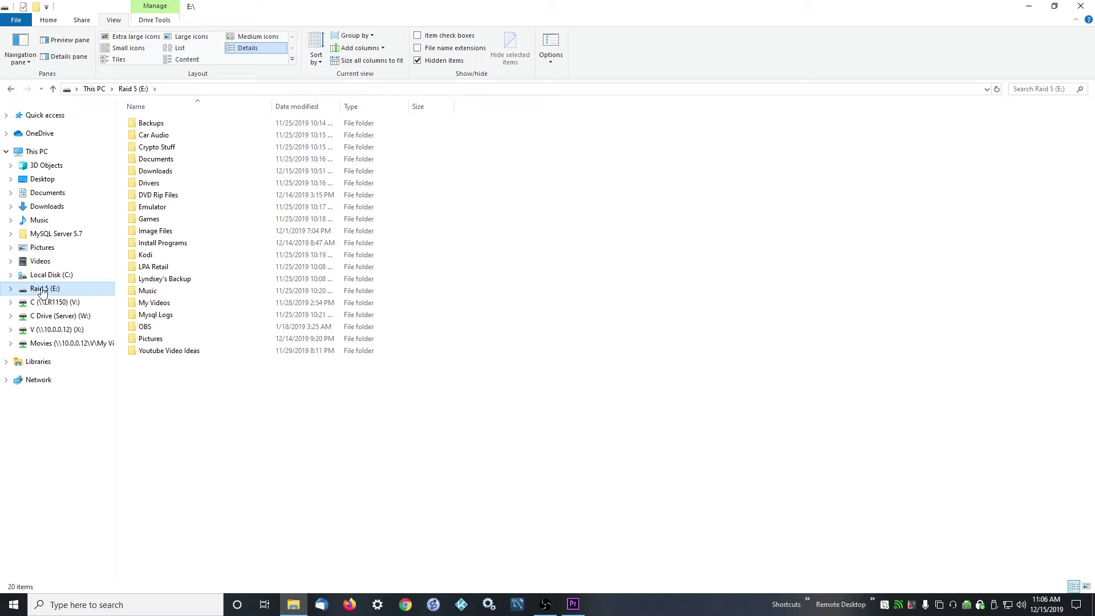
pyautogui.click(46, 302)
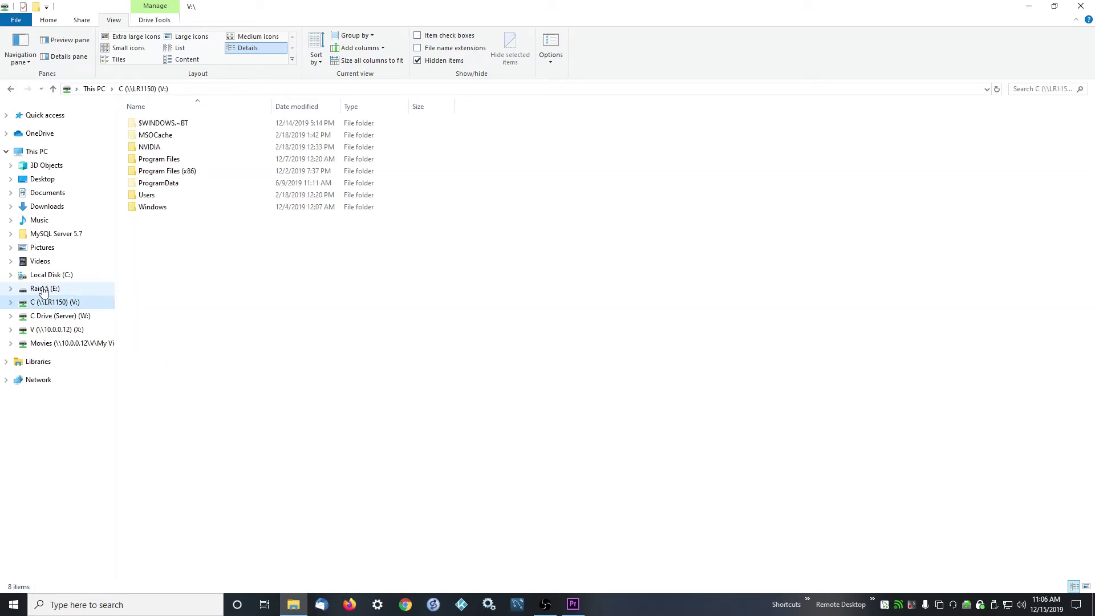
pyautogui.click(44, 290)
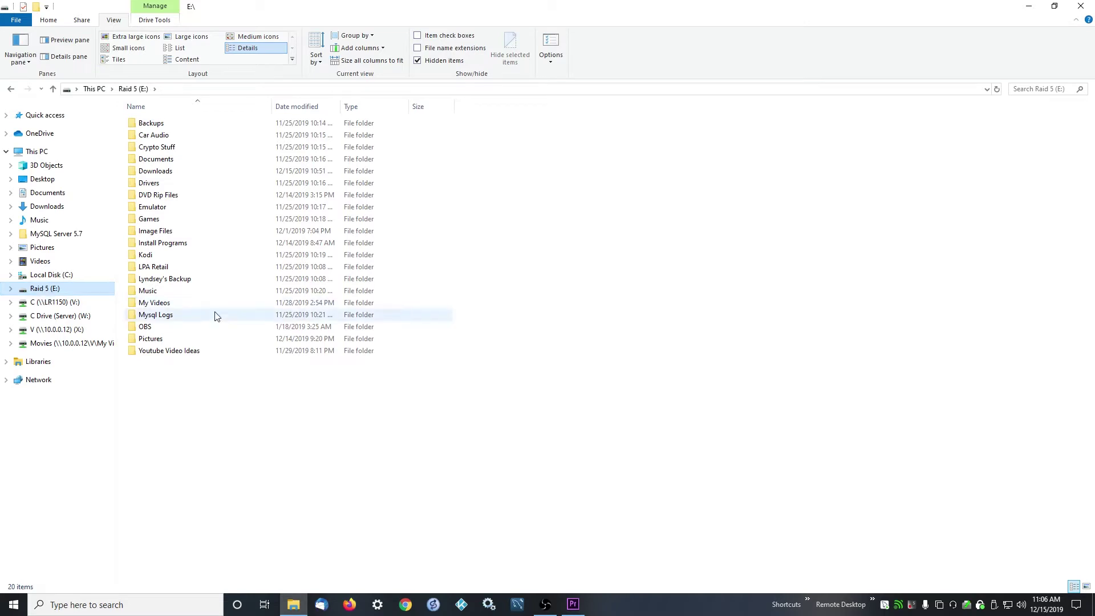
pyautogui.click(149, 306)
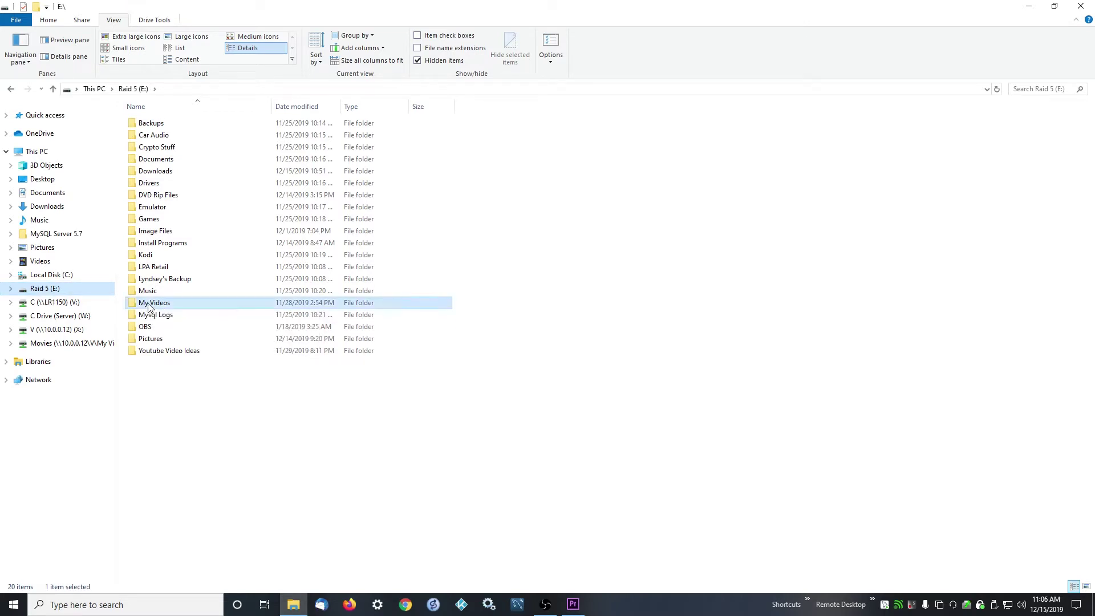
# Step: Open My Videos, look over Movies E Drive and Tv Shows E Drive, then reopen it
pyautogui.doubleClick(149, 306)
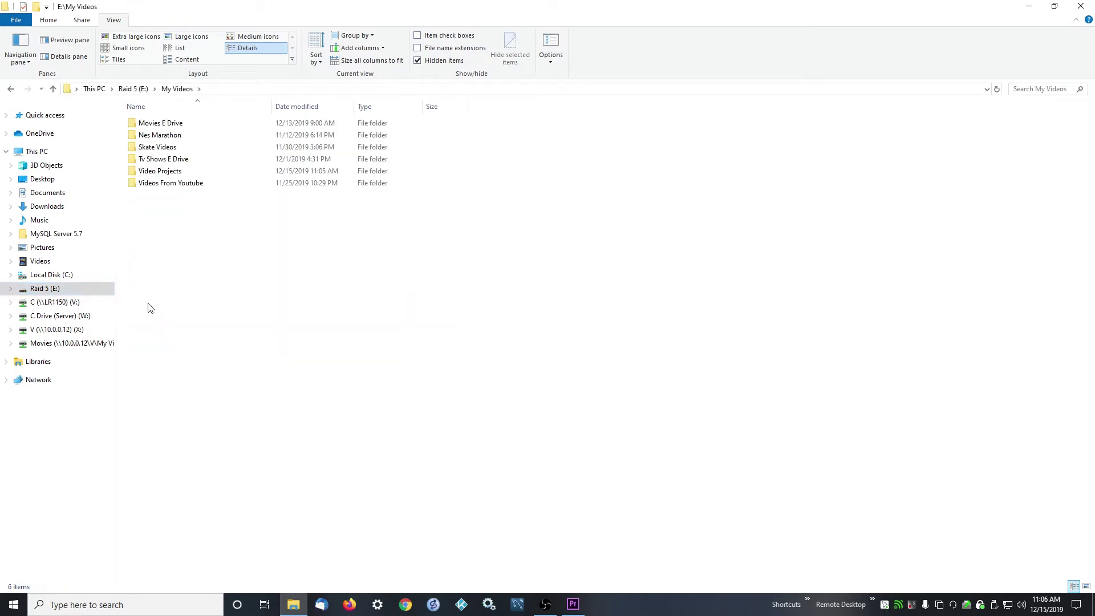
pyautogui.click(159, 123)
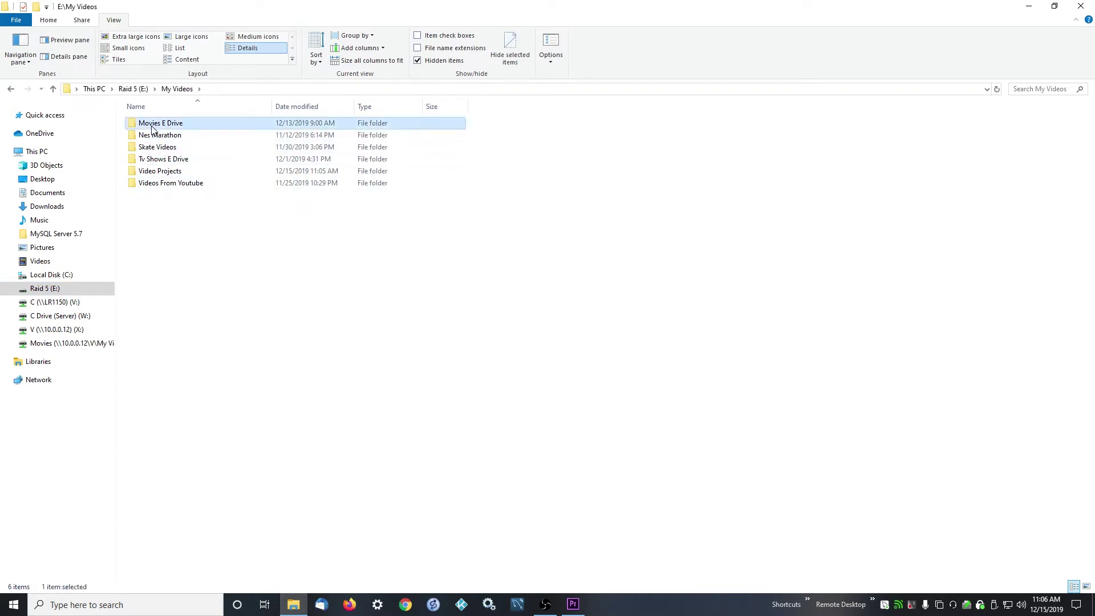
pyautogui.click(153, 160)
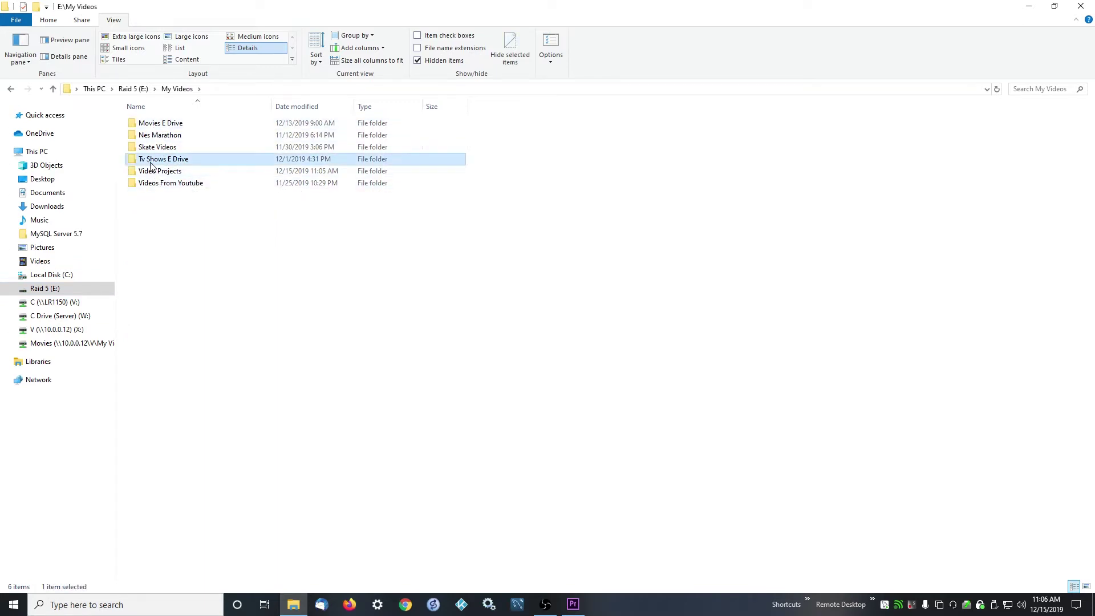
pyautogui.click(152, 125)
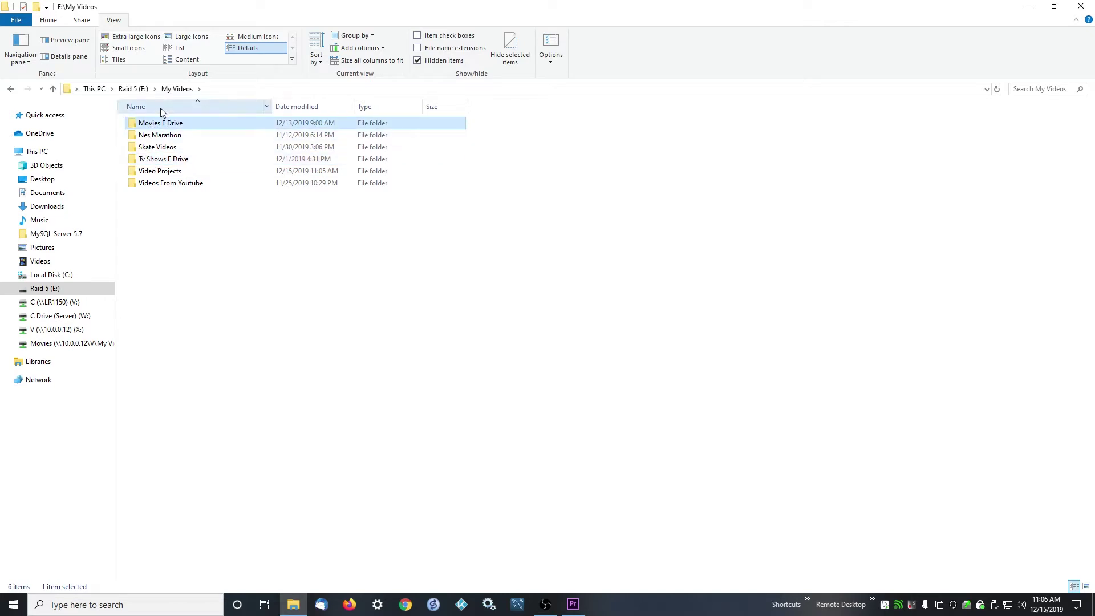
pyautogui.click(140, 90)
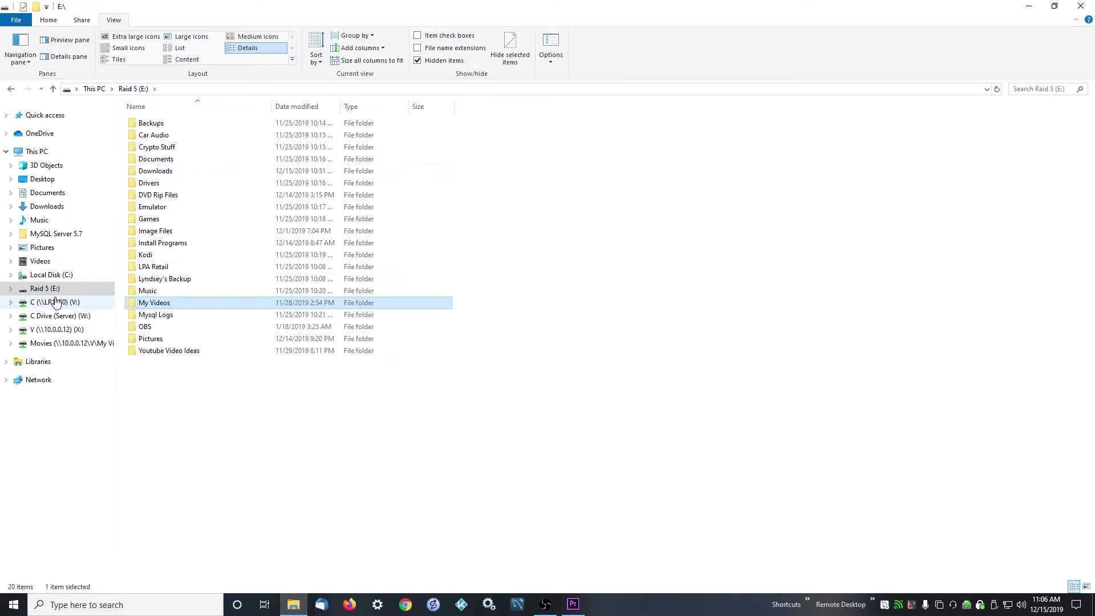
pyautogui.doubleClick(147, 307)
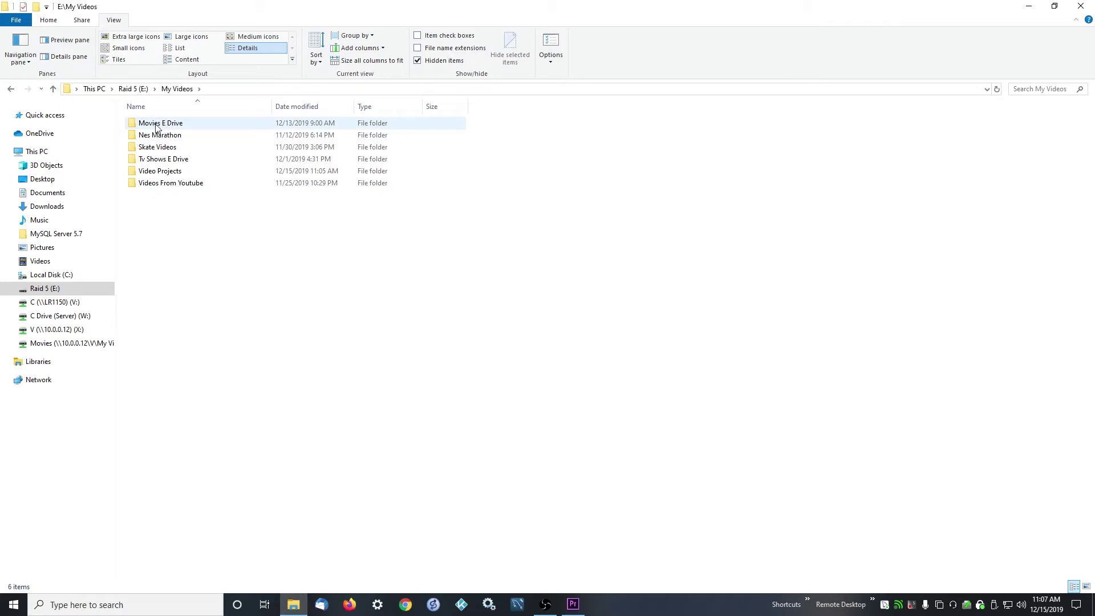
pyautogui.moveTo(155, 126)
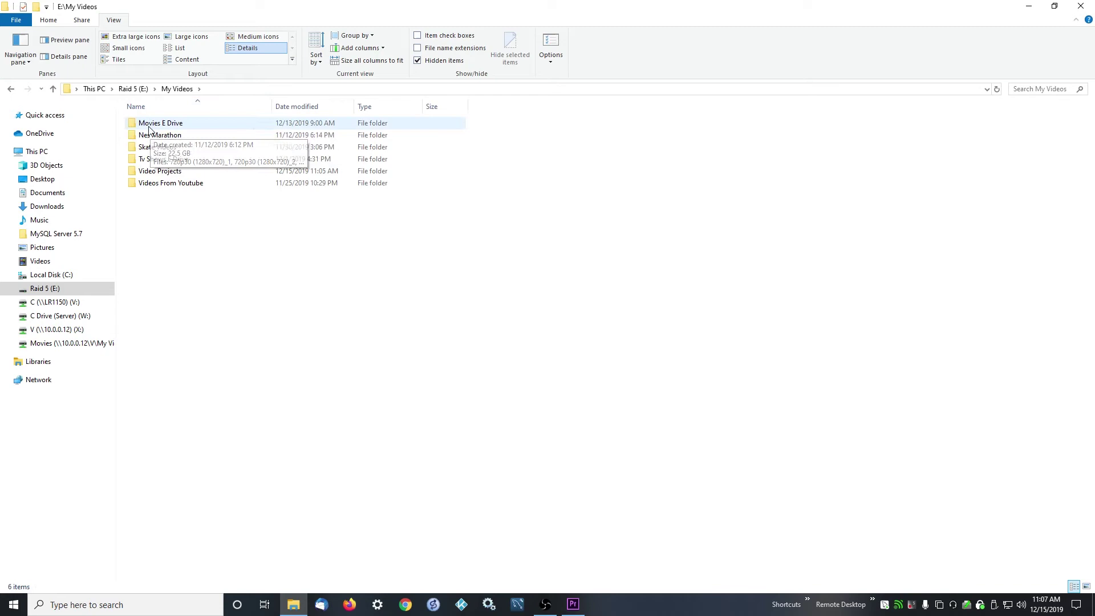
# Step: Go into Movies E Drive > The Furies (2019) and select its MP4 video file
pyautogui.doubleClick(147, 125)
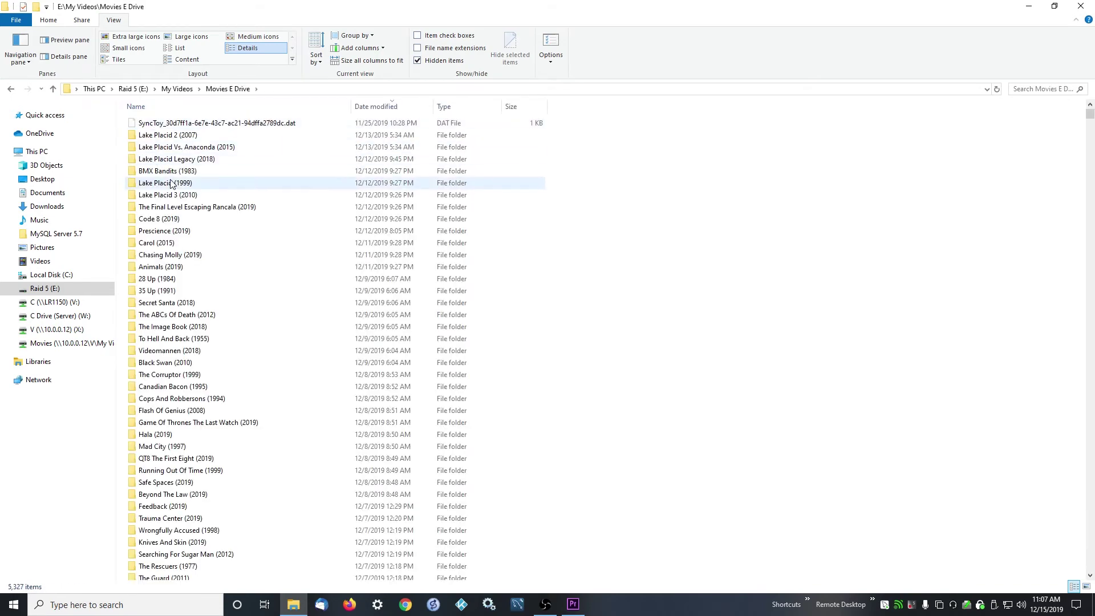
pyautogui.scroll(-13, 169, 254)
pyautogui.scroll(-14, 169, 256)
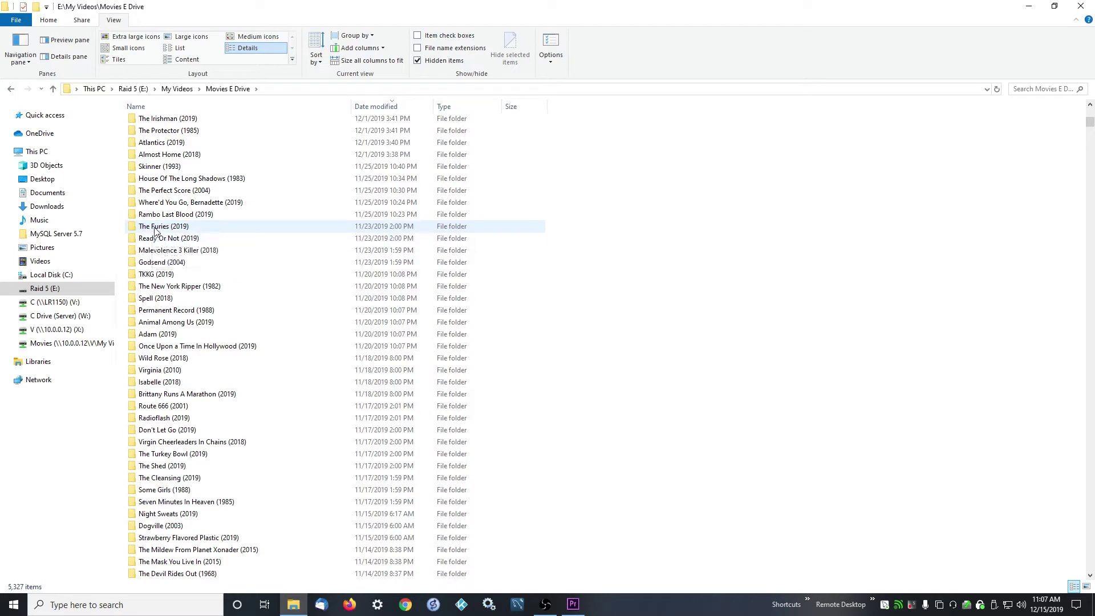
pyautogui.moveTo(155, 230)
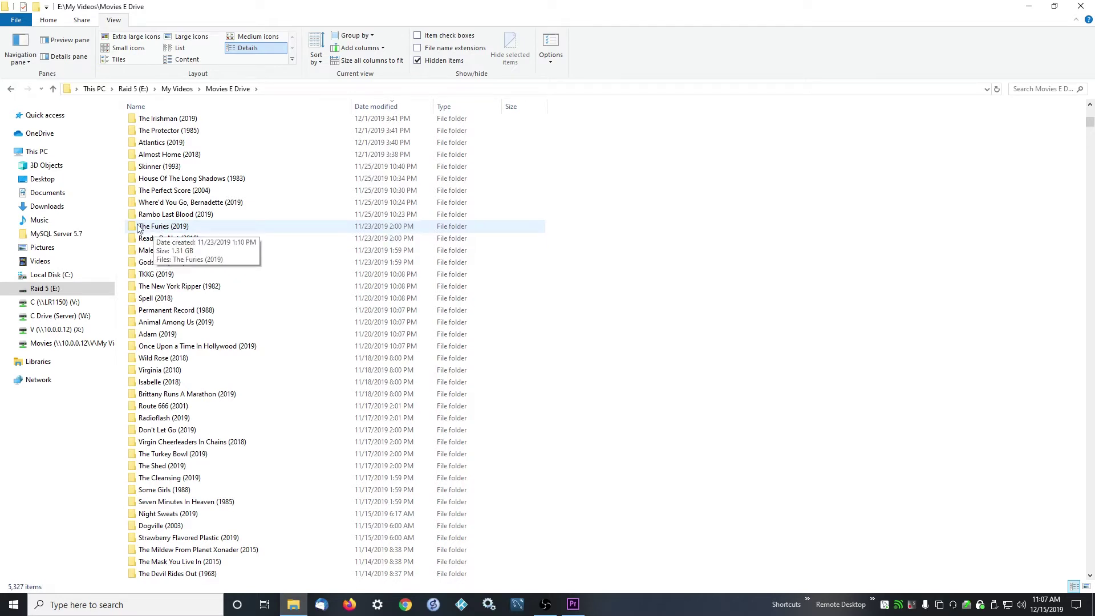
pyautogui.doubleClick(152, 228)
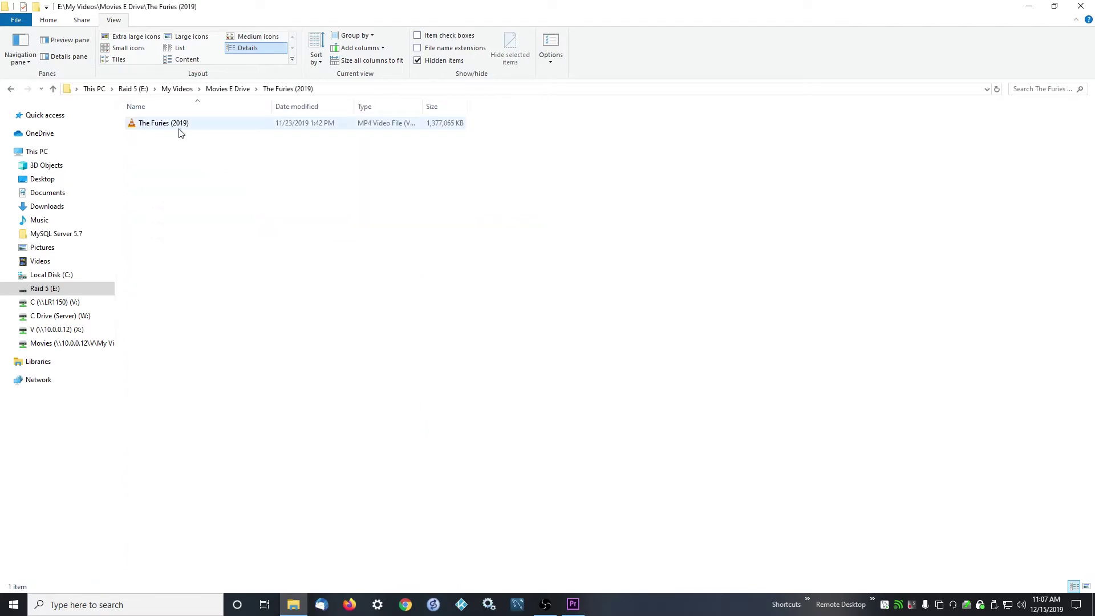
pyautogui.press('BackSpace')
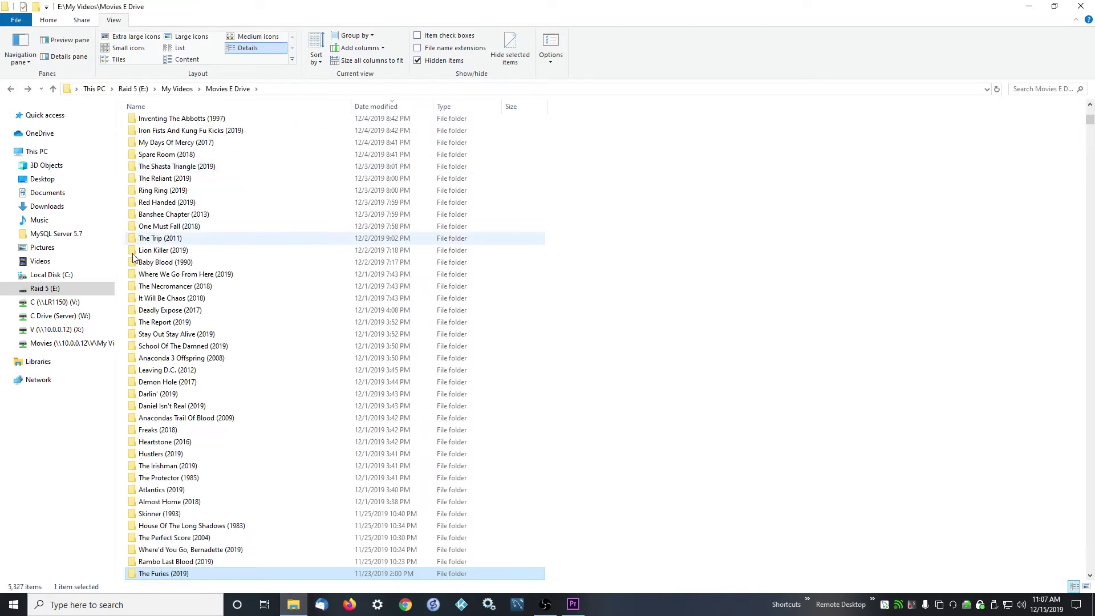
pyautogui.scroll(-6, 215, 468)
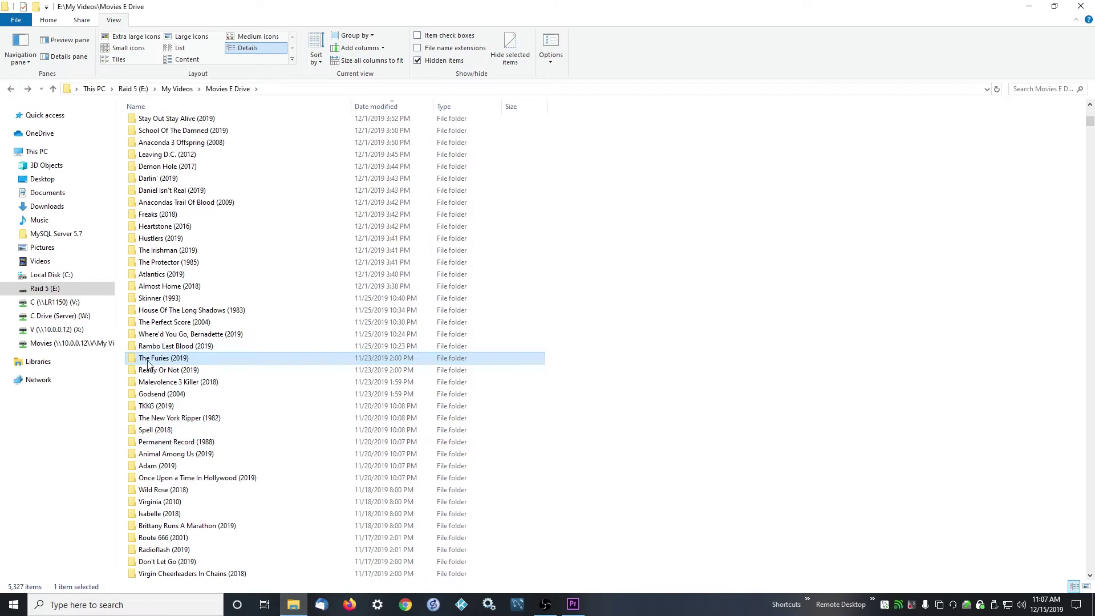
pyautogui.moveTo(183, 363)
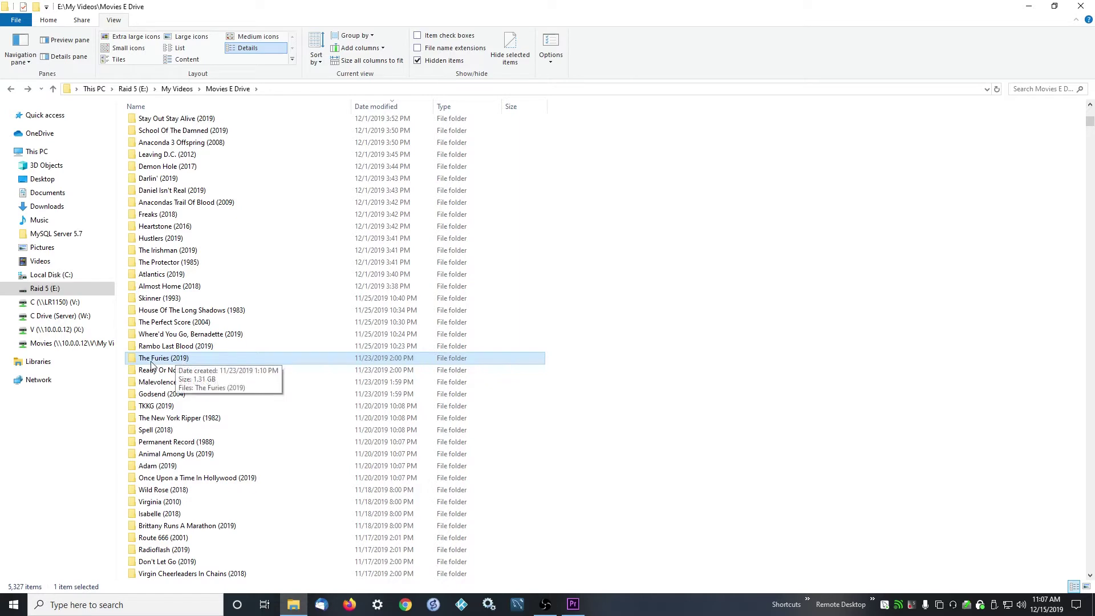
pyautogui.doubleClick(180, 359)
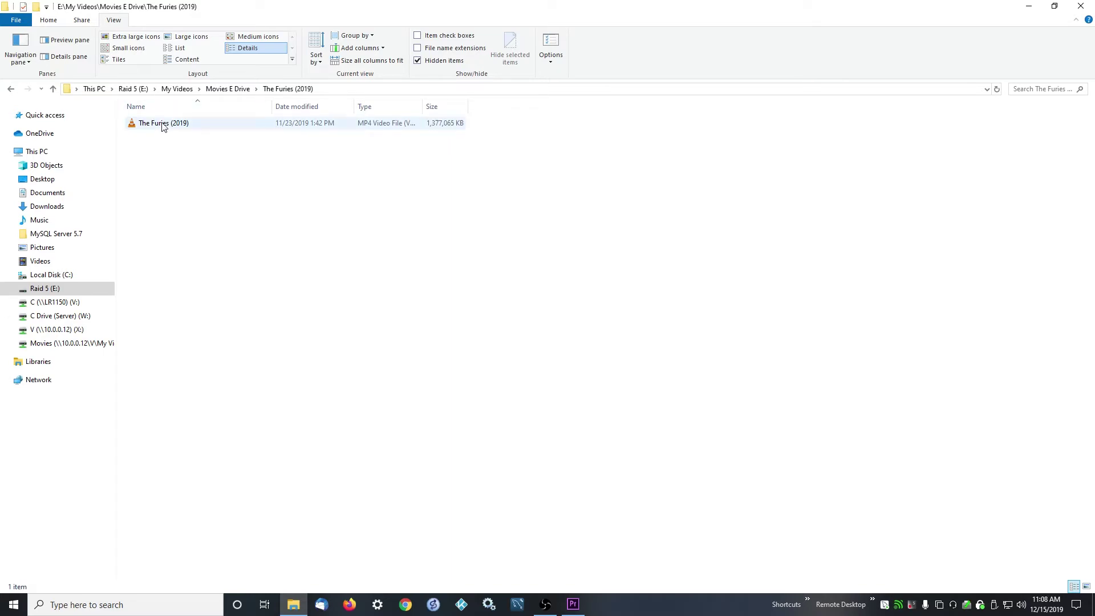
pyautogui.click(186, 129)
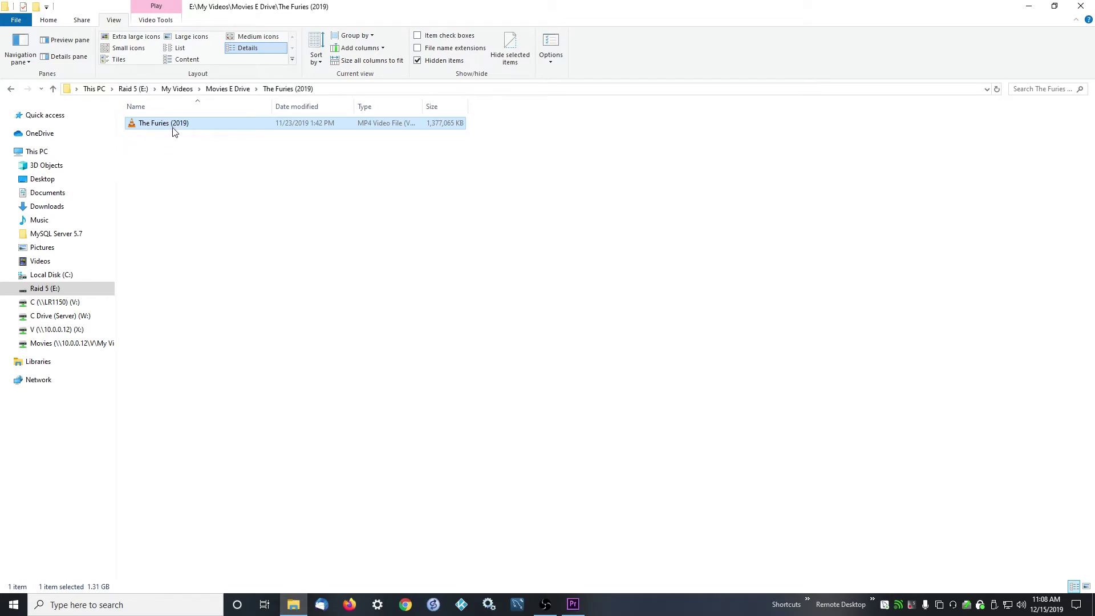
# Step: Launch Firefox in a window, search DuckDuckGo for 'the movie db', and open TMDb
pyautogui.click(349, 604)
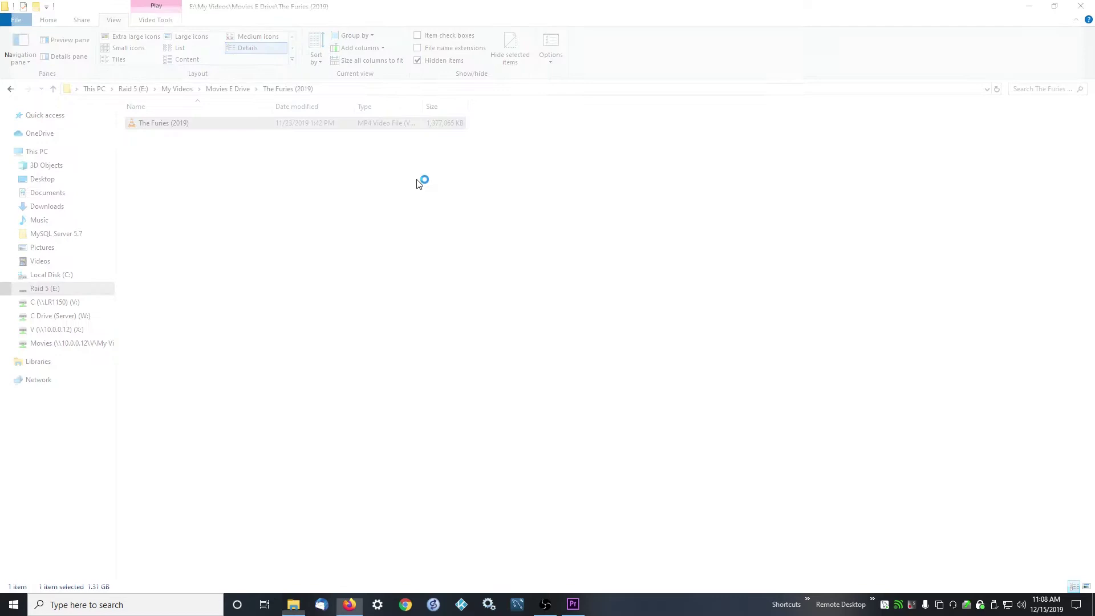
pyautogui.moveTo(268, 5); pyautogui.dragTo(342, 95)
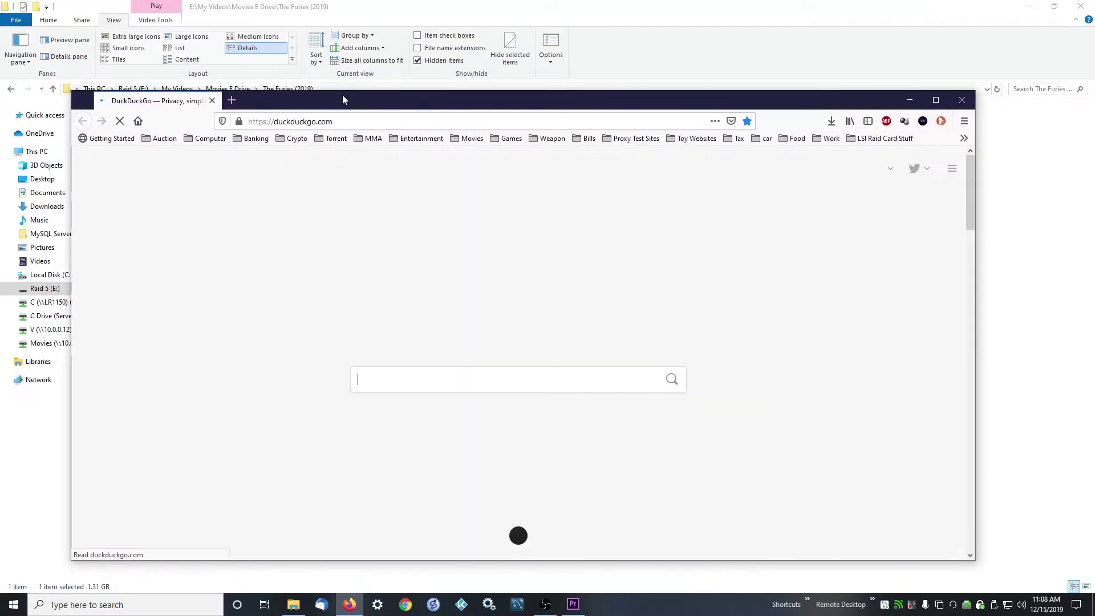
pyautogui.click(414, 384)
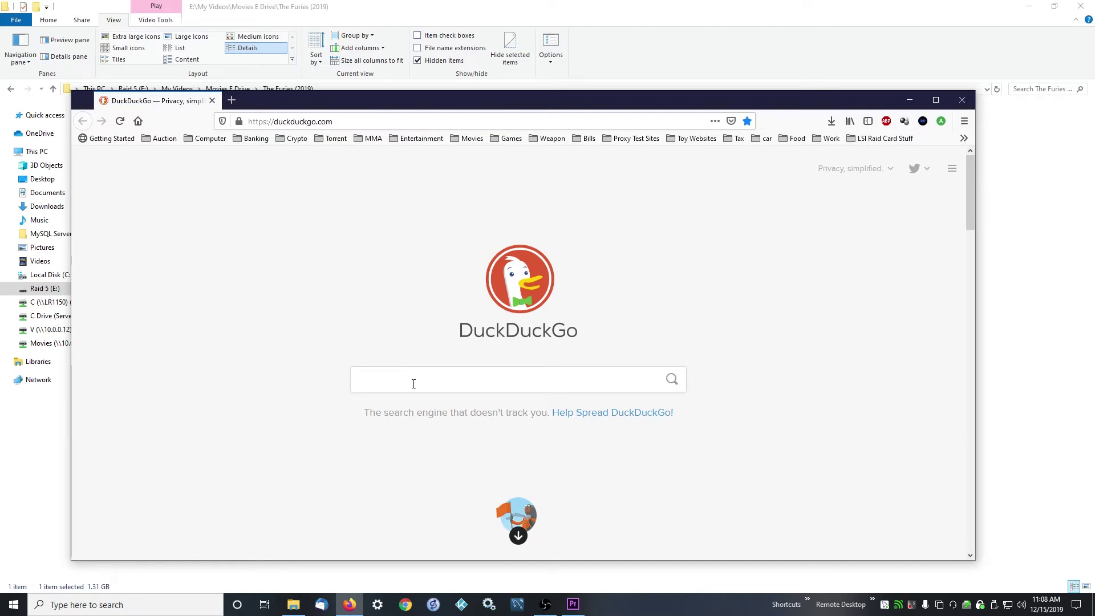
pyautogui.write('the')
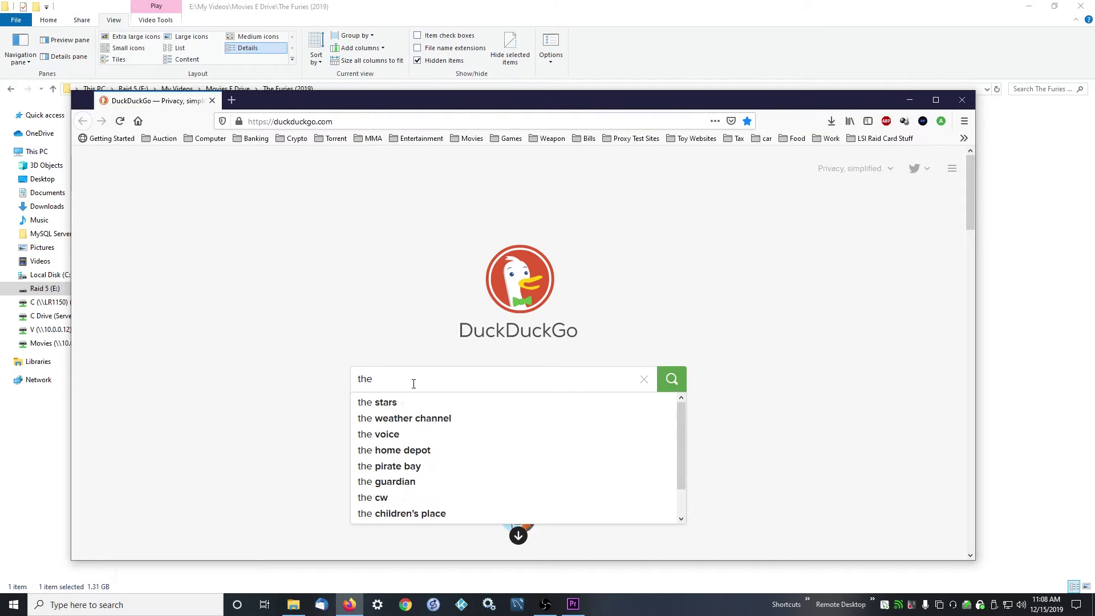
pyautogui.write(' movie db')
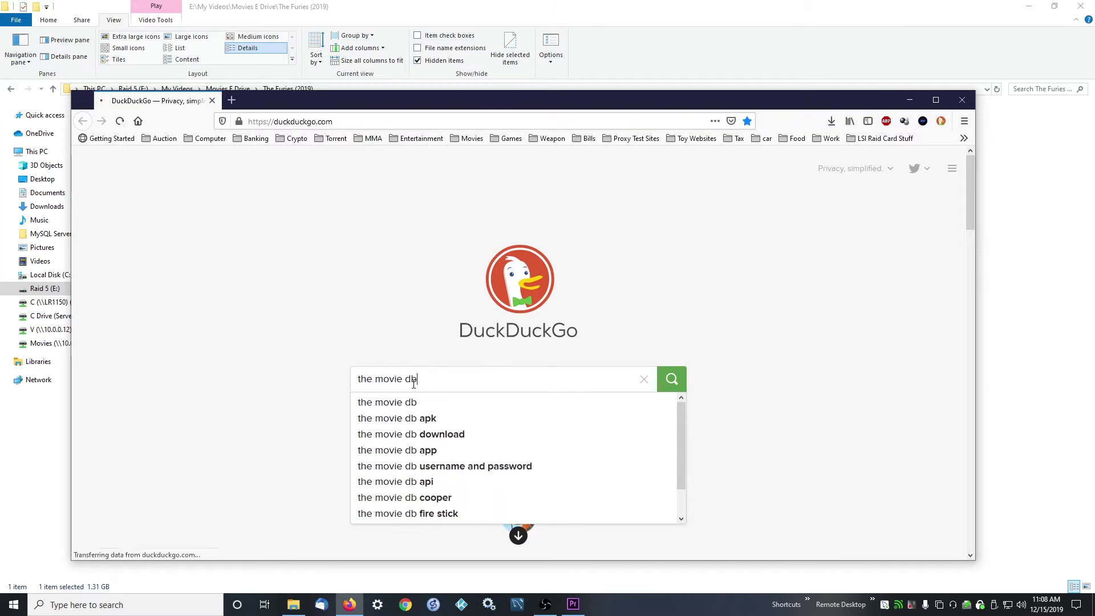
pyautogui.press('Return')
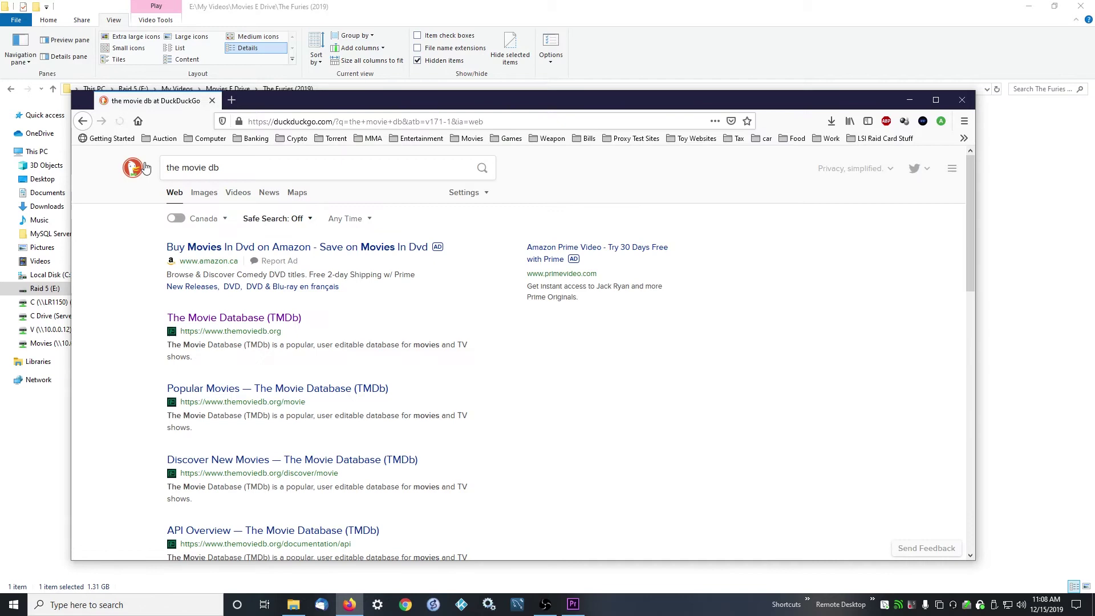
pyautogui.click(217, 322)
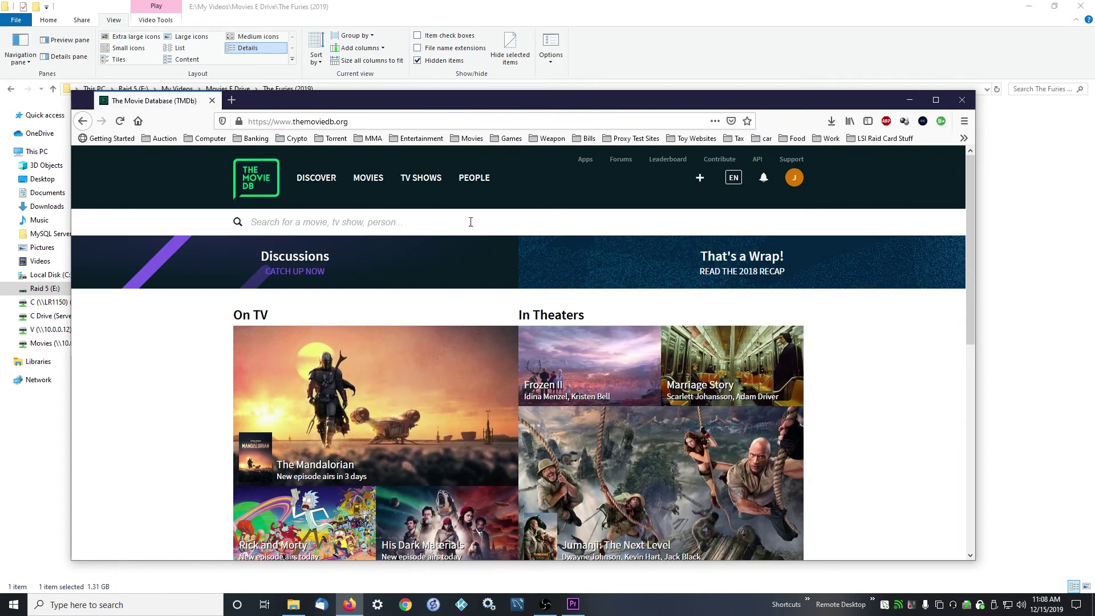
# Step: Search TMDb for 'braindead' to check its 1992 release, then close Firefox
pyautogui.click(349, 222)
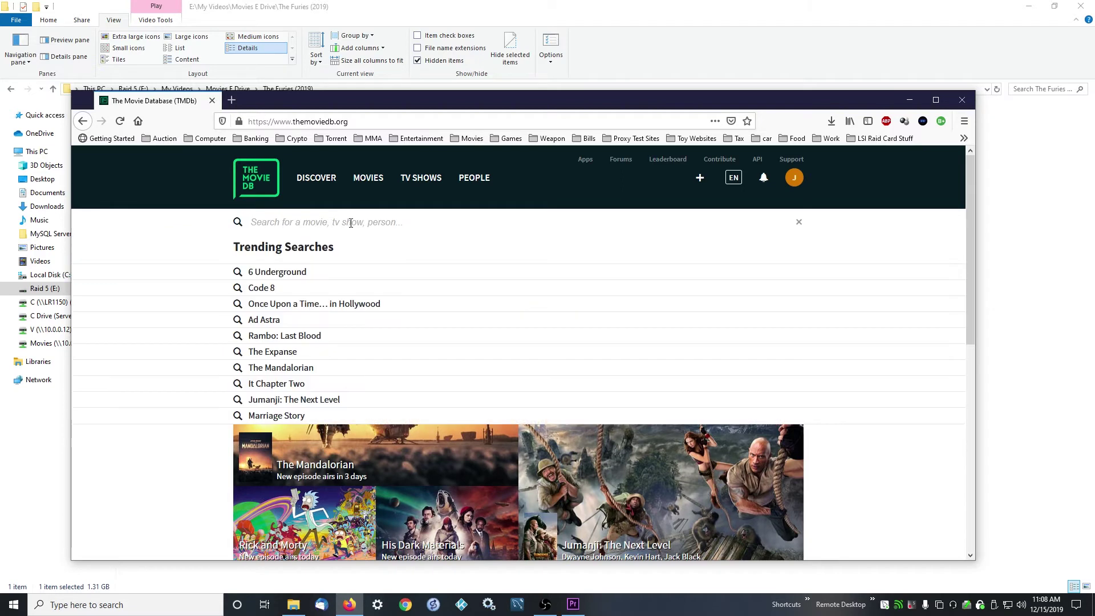
pyautogui.write('braindead')
pyautogui.press('Return')
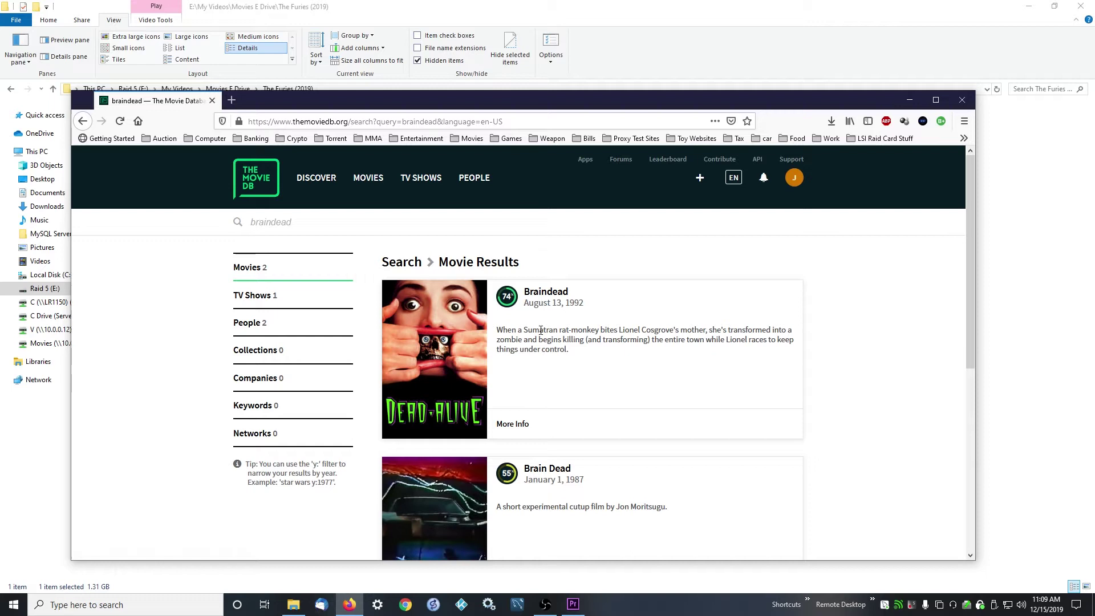
pyautogui.scroll(-3, 513, 353)
pyautogui.scroll(3, 500, 372)
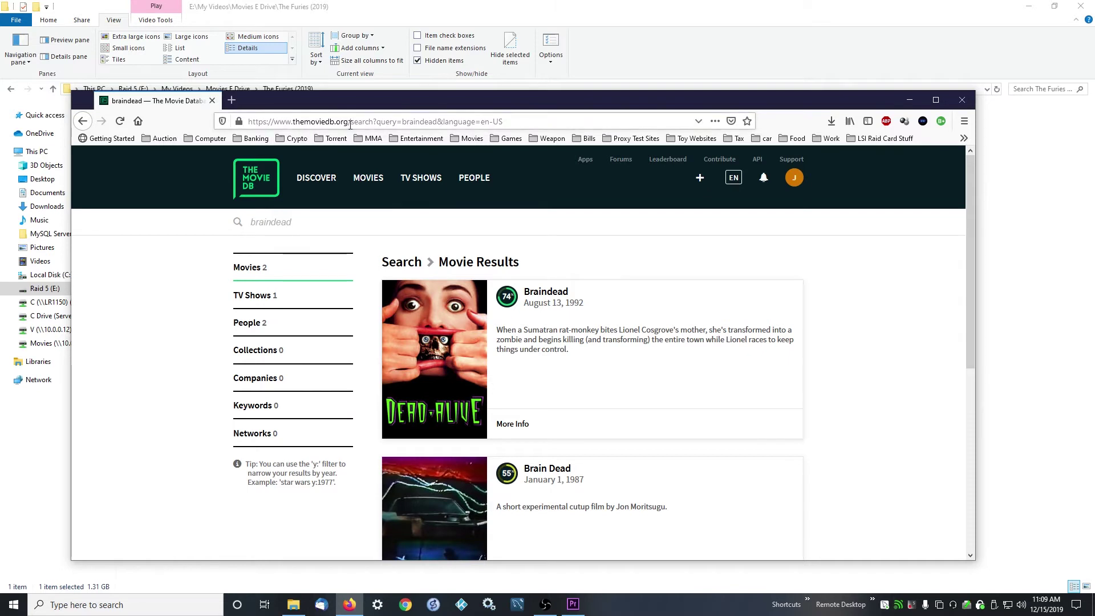
pyautogui.click(963, 101)
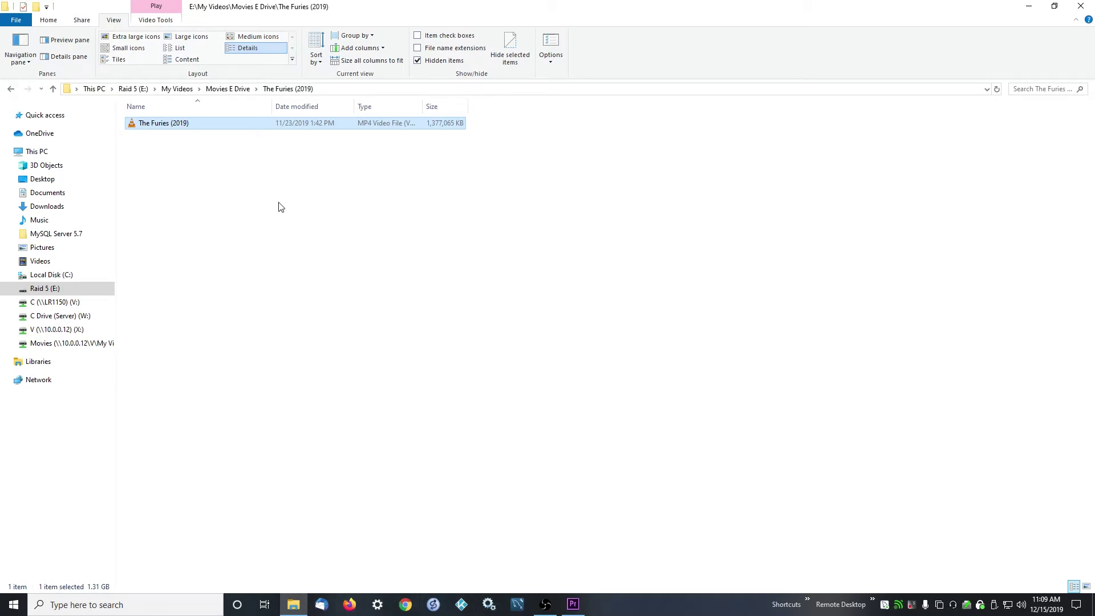
# Step: Back out to My Videos, then peek into Movies E Drive > Lake Placid Vs. Anaconda (2015)
pyautogui.press('BackSpace')
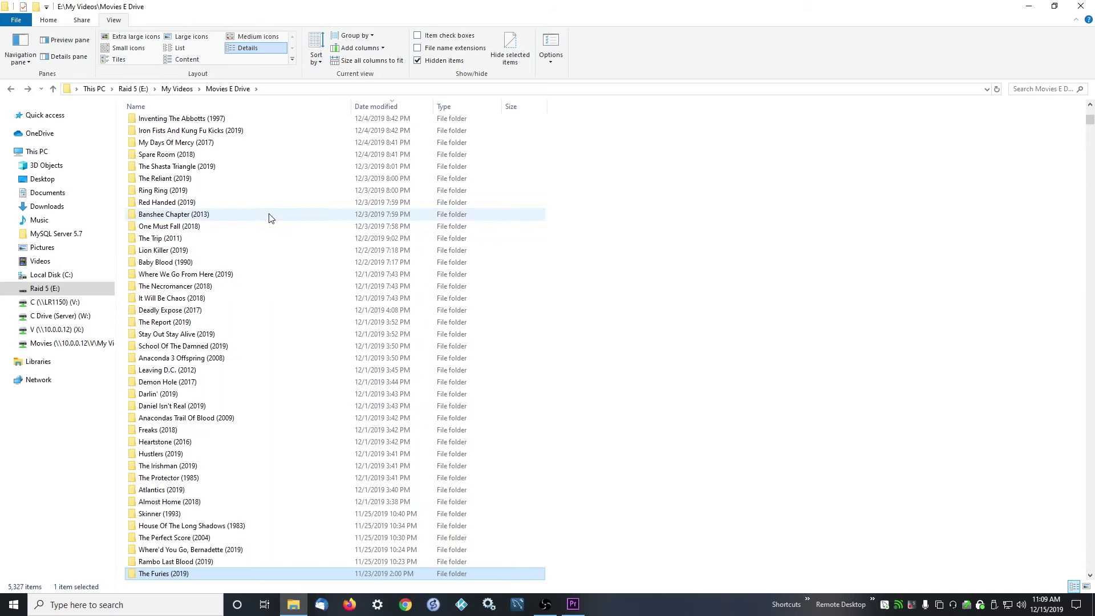
pyautogui.press('BackSpace')
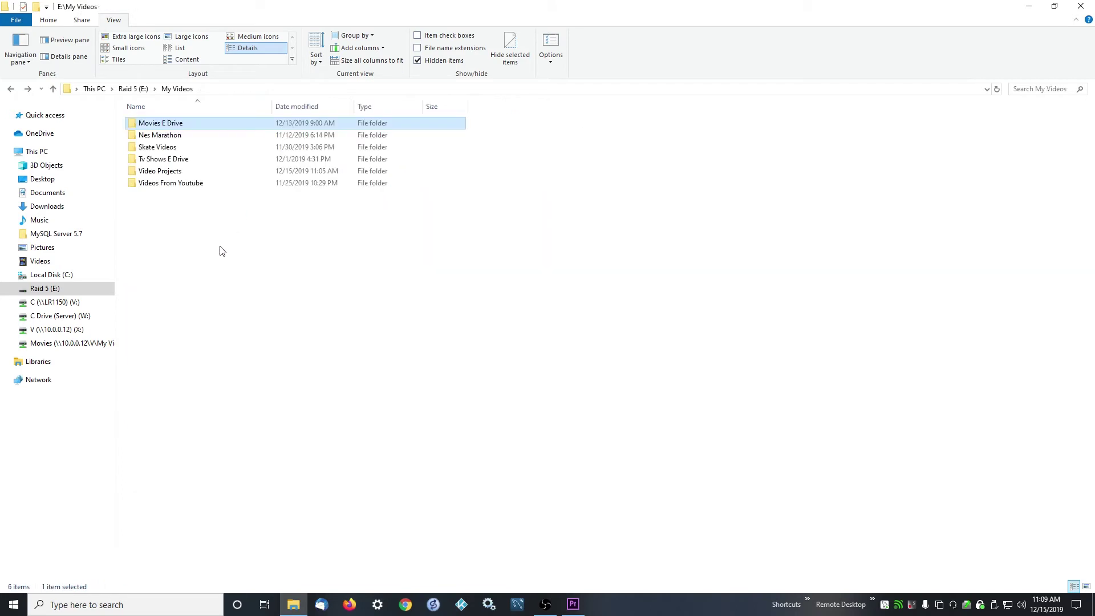
pyautogui.doubleClick(153, 124)
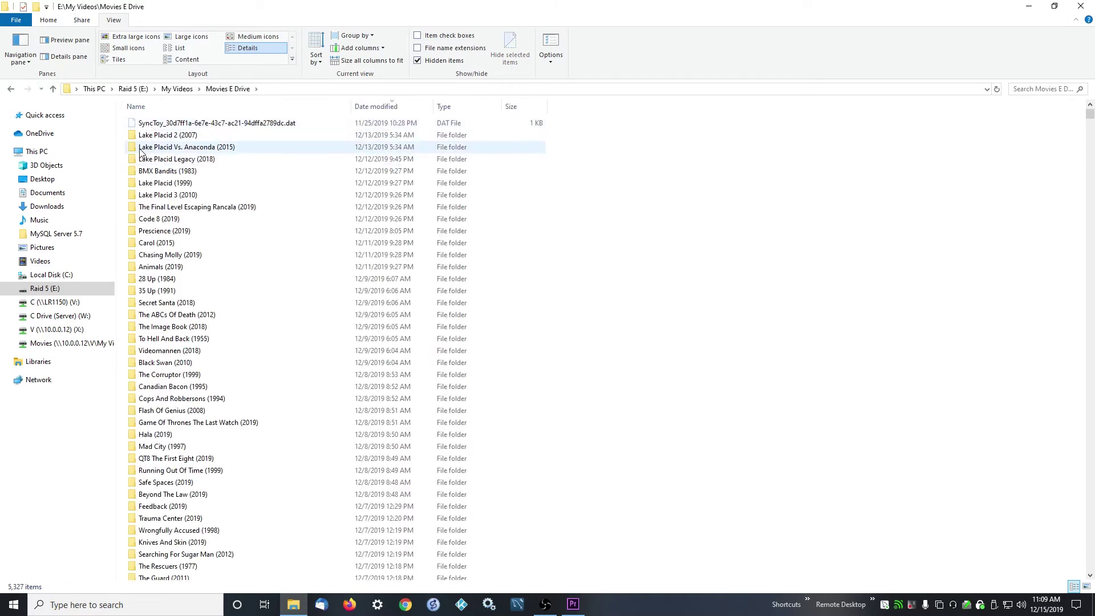
pyautogui.doubleClick(226, 148)
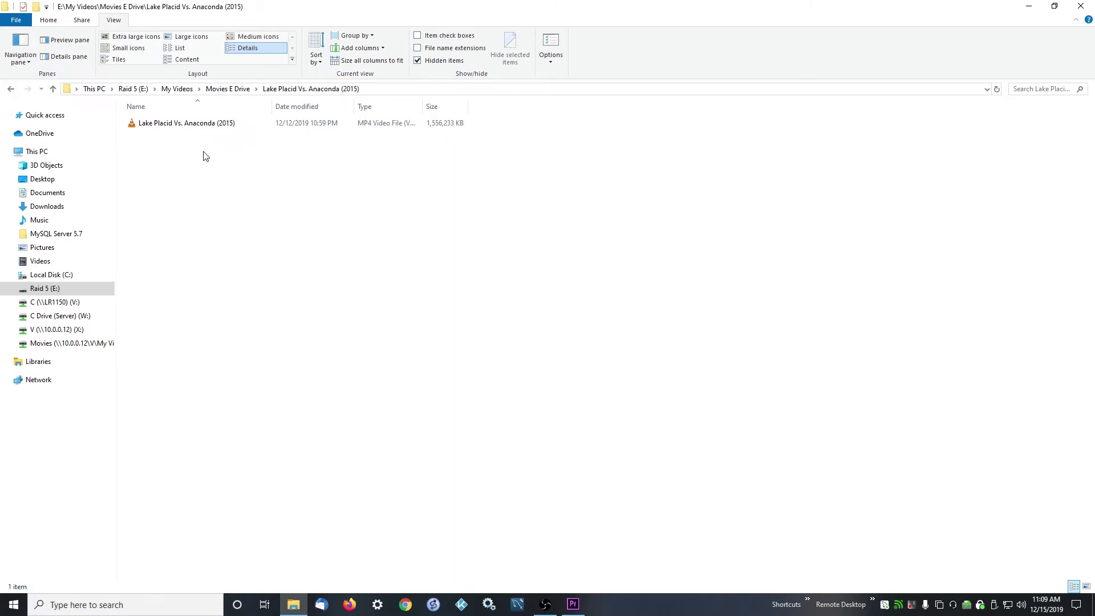
pyautogui.hotkey('alt', 'Left')
pyautogui.hotkey('alt', 'Left')
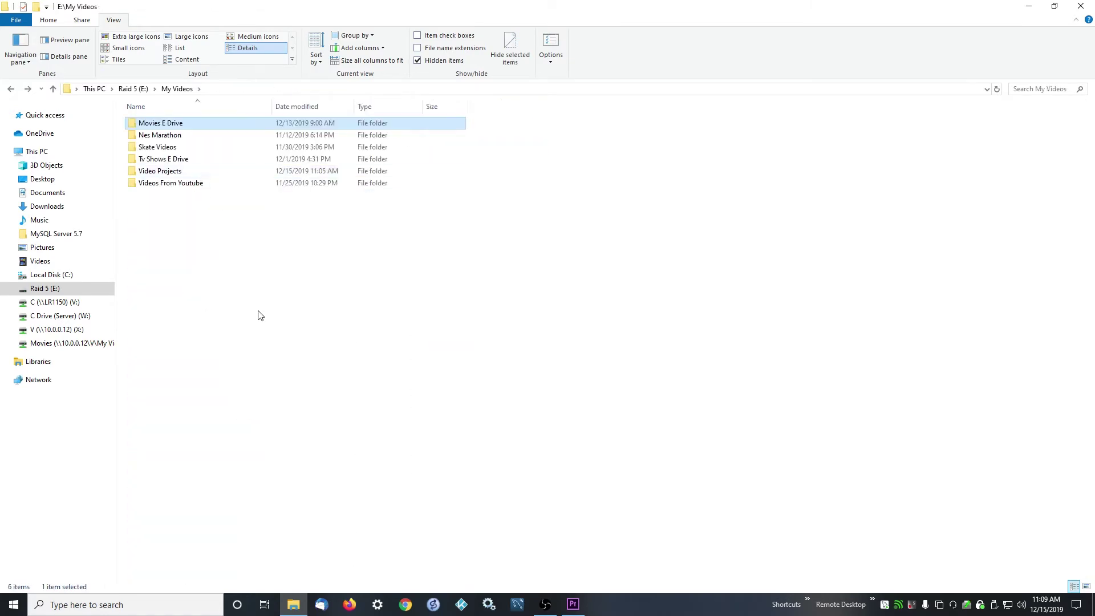
pyautogui.hotkey('alt', 'Left')
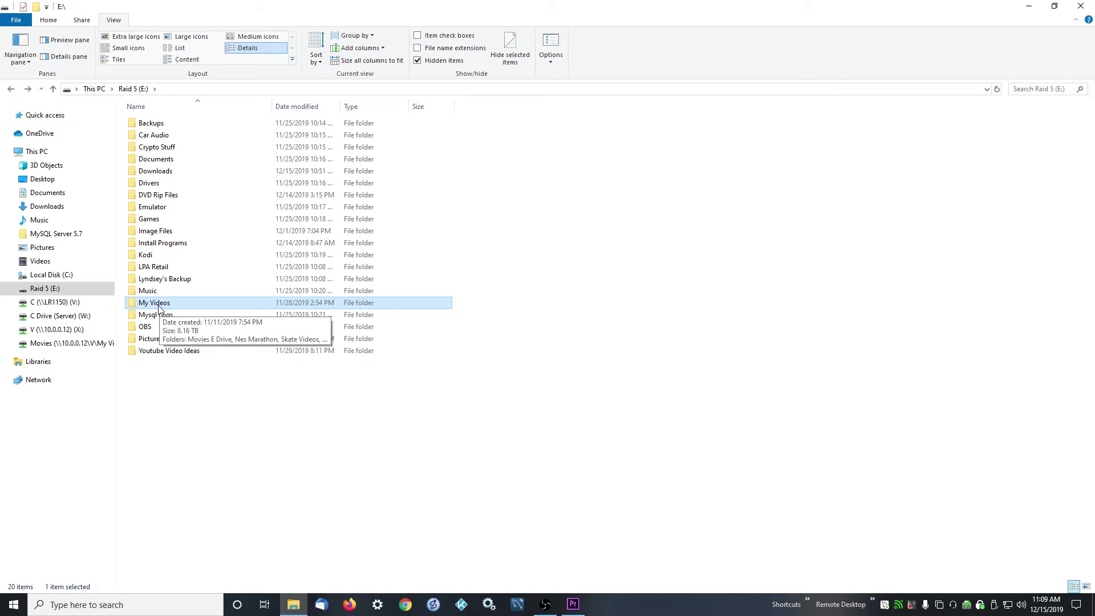
# Step: Reopen Movies E Drive, scroll through its movie folders, and return to My Videos
pyautogui.doubleClick(164, 307)
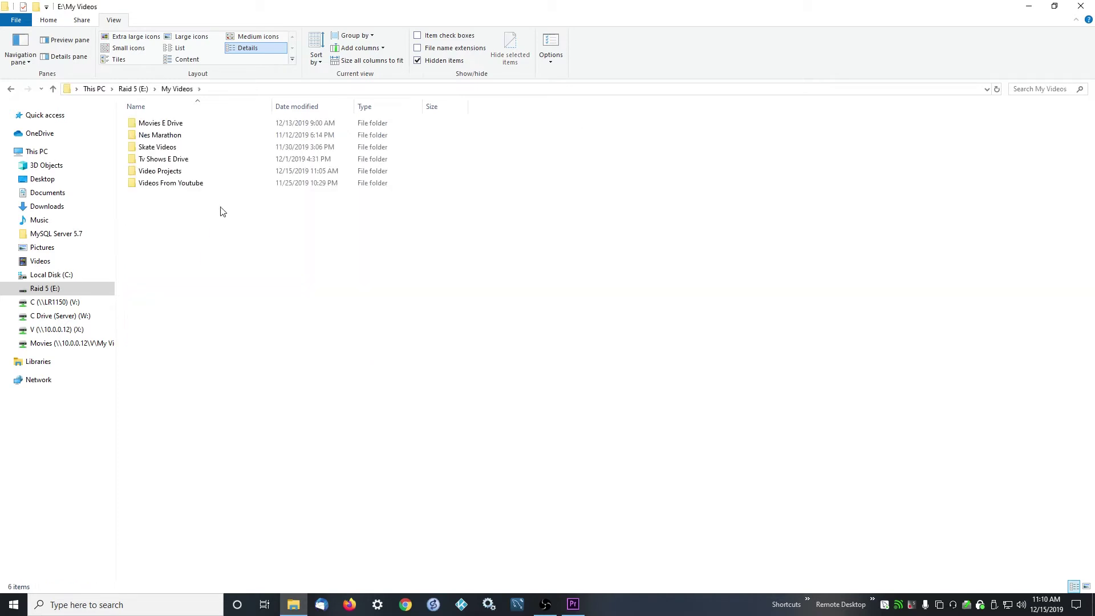
pyautogui.doubleClick(156, 123)
pyautogui.scroll(-20, 168, 227)
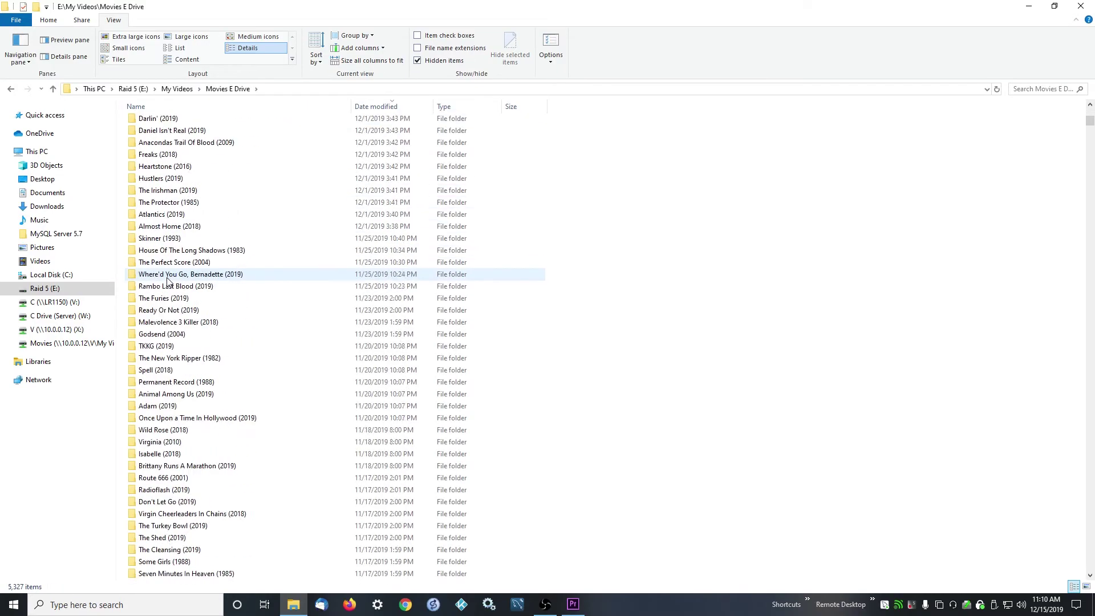
pyautogui.scroll(-20, 169, 278)
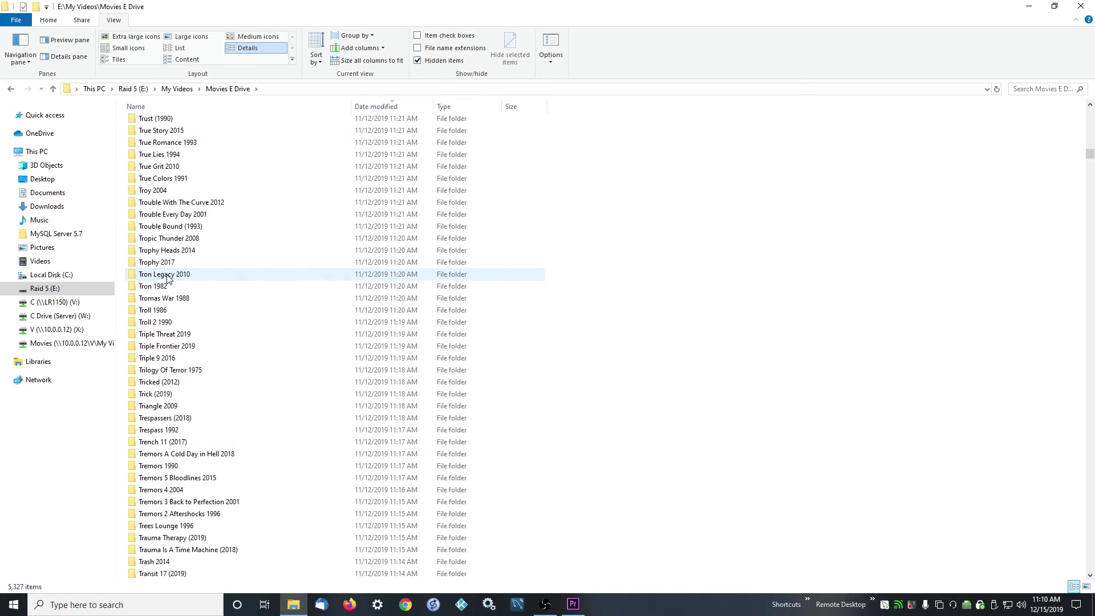
pyautogui.hotkey('alt', 'Left')
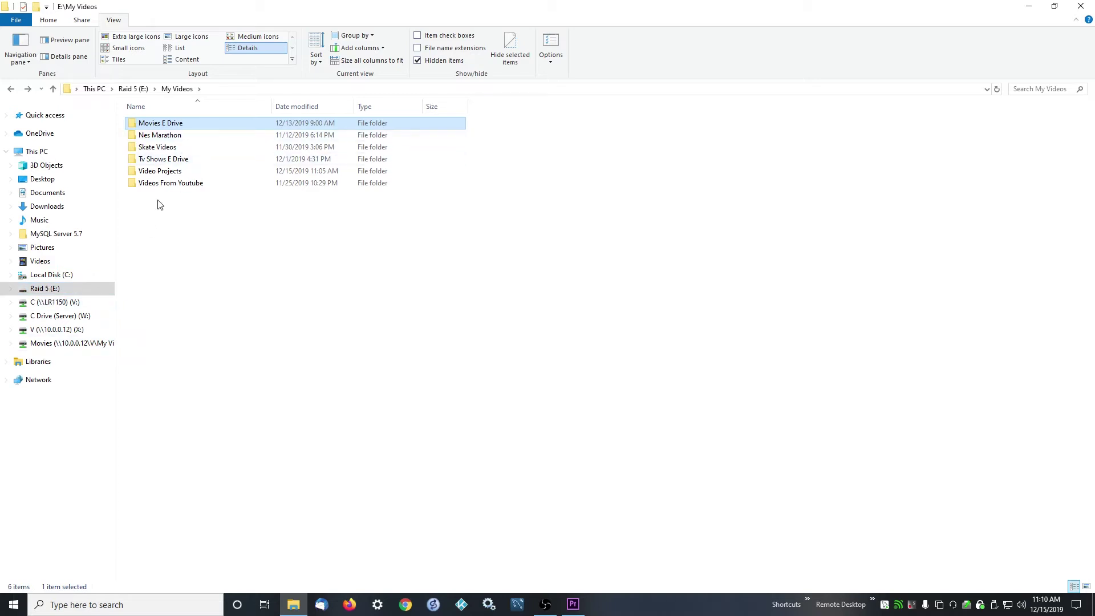
# Step: Check the Movies (Z:) network drive's properties, showing 9.21 TB used
pyautogui.click(69, 342)
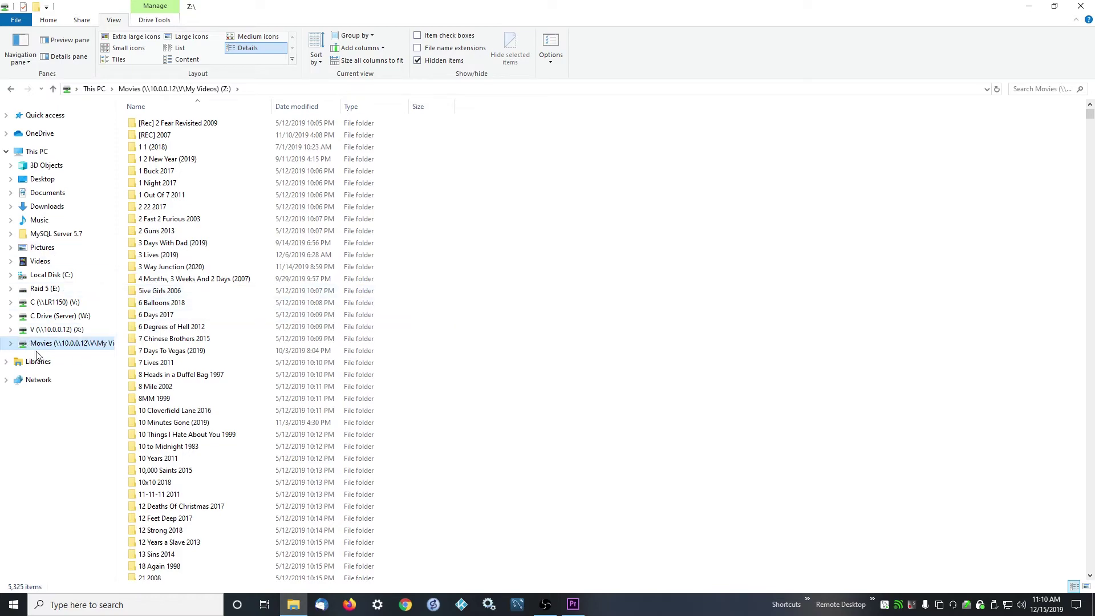
pyautogui.scroll(-20, 185, 419)
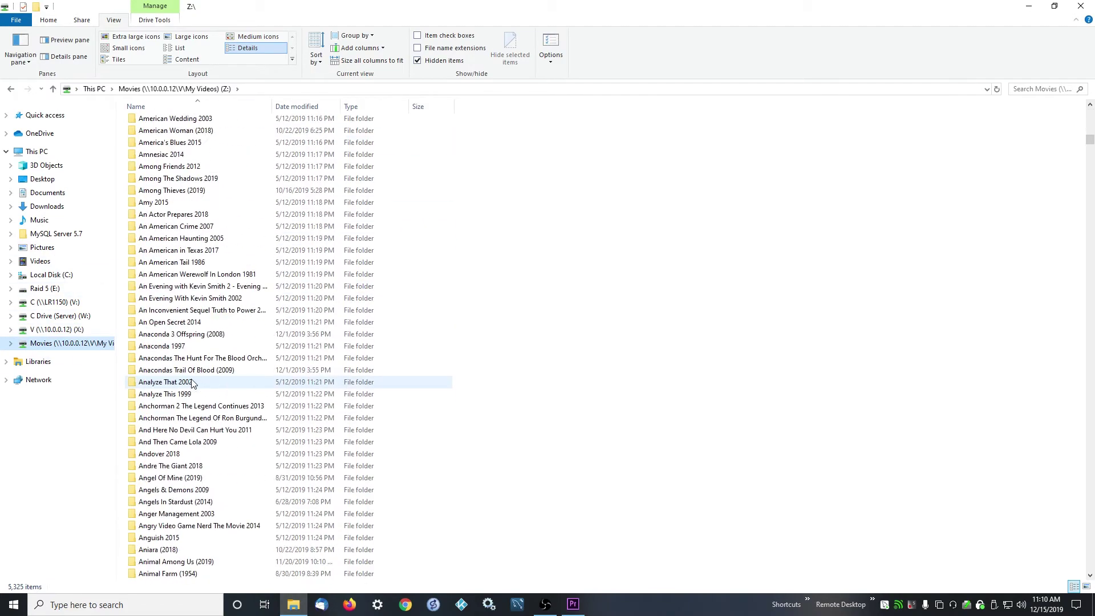
pyautogui.scroll(20, 192, 383)
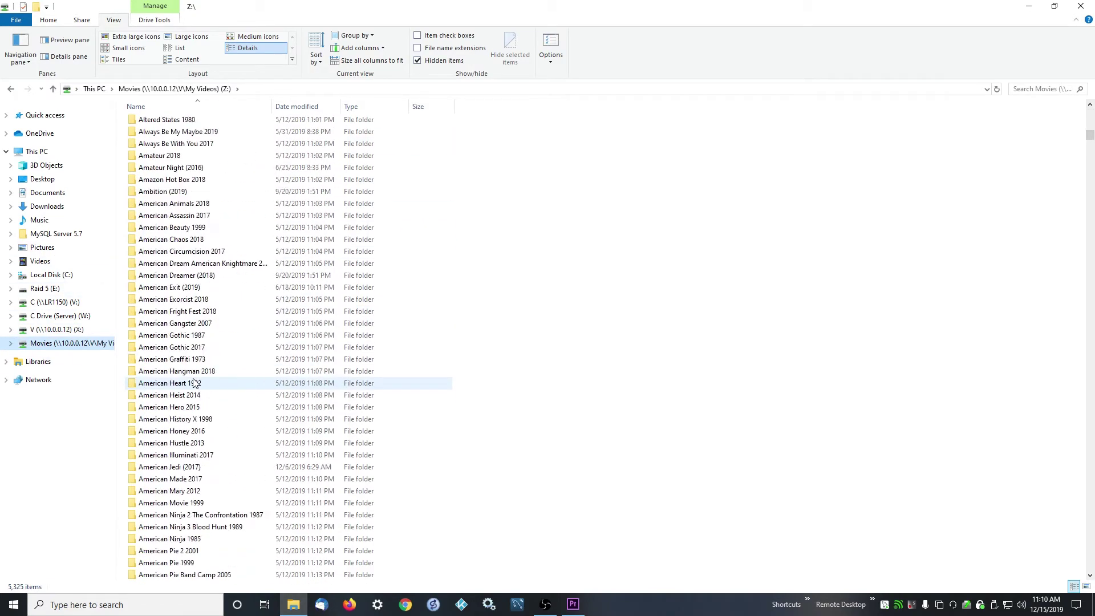
pyautogui.rightClick(60, 348)
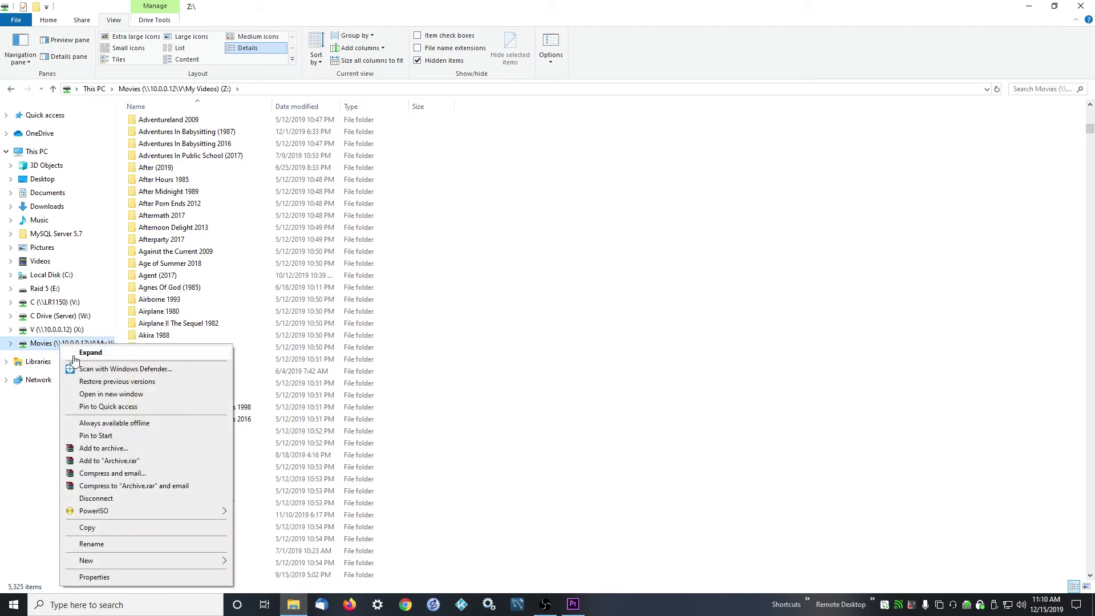
pyautogui.click(94, 578)
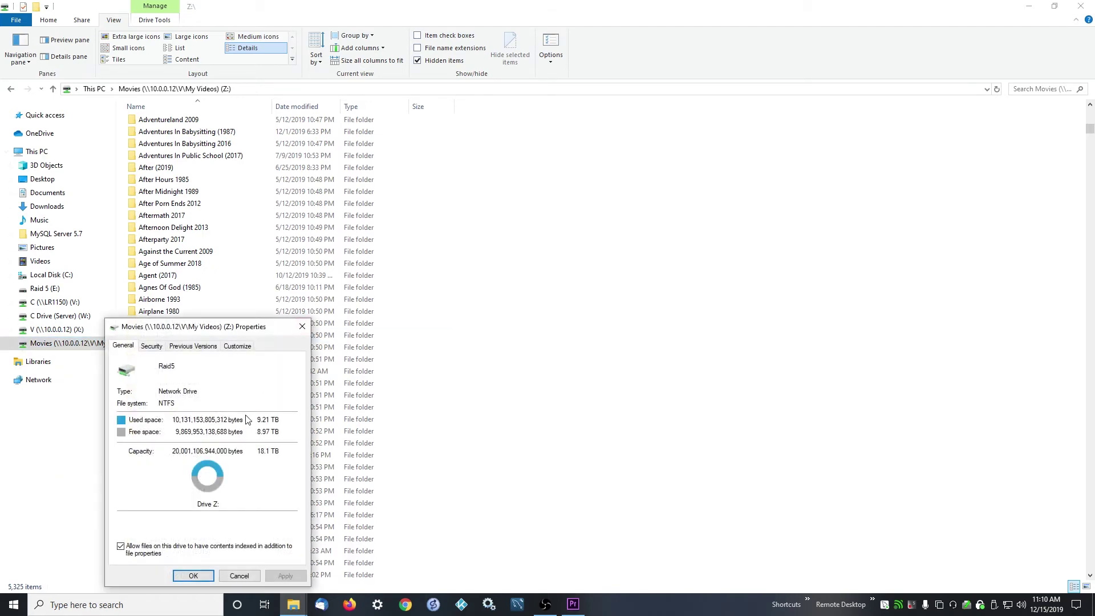
pyautogui.click(302, 326)
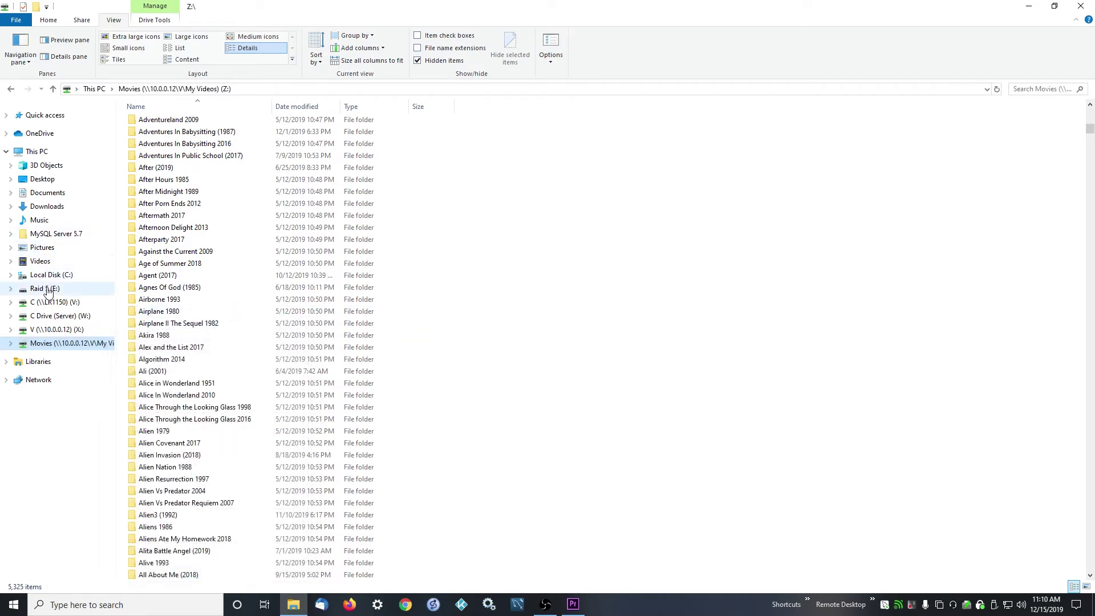
# Step: Check Raid 5 (E:) properties (9.34 TB used), then show Local Disk (C:)
pyautogui.rightClick(48, 288)
pyautogui.click(93, 560)
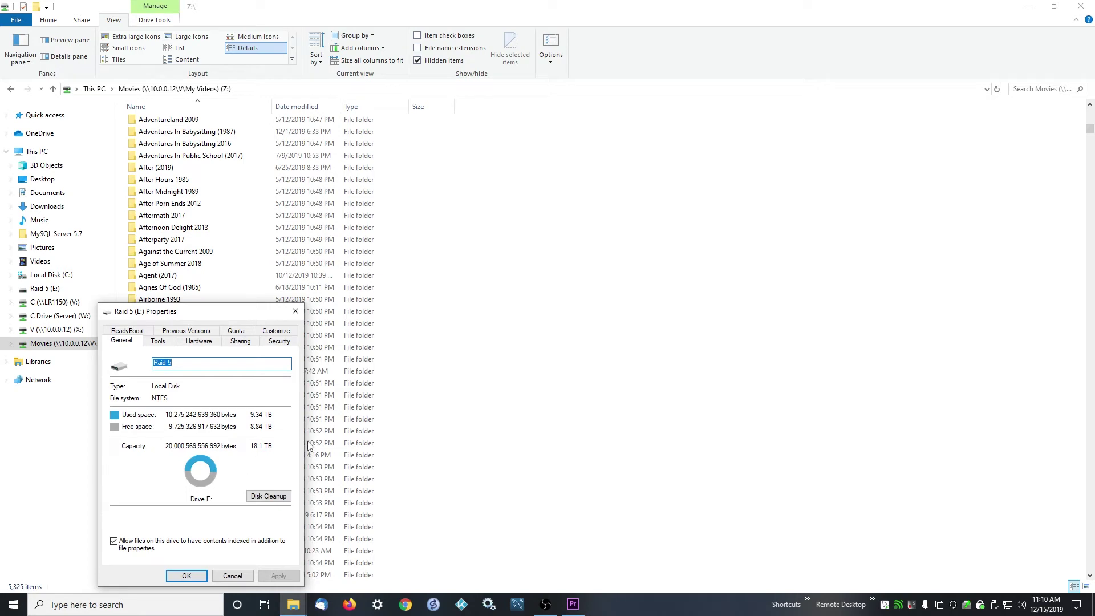
pyautogui.click(296, 312)
pyautogui.click(36, 280)
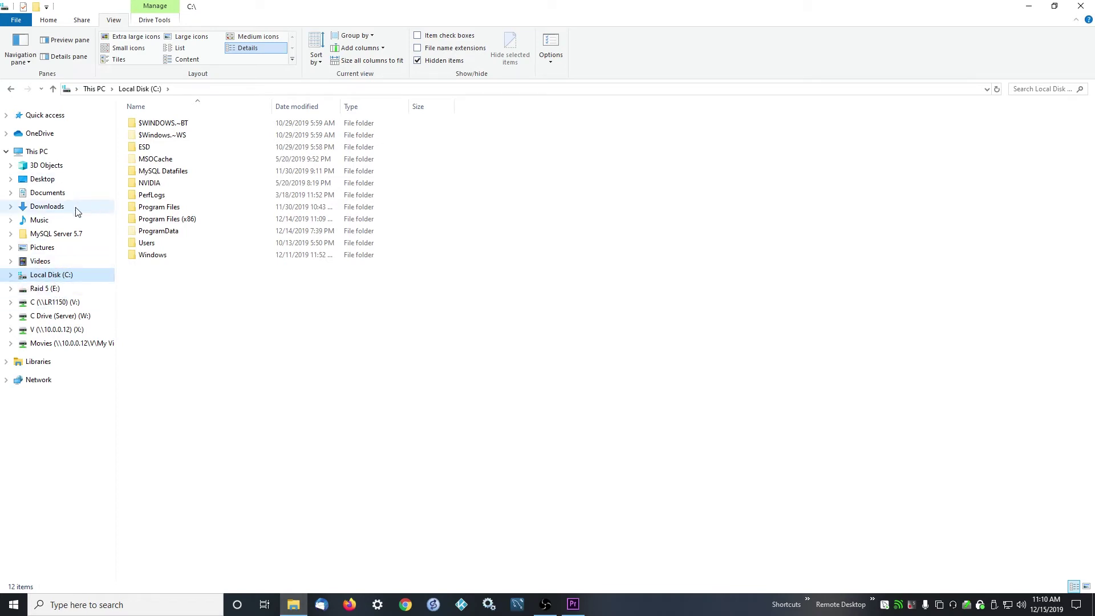
# Step: Open My Videos on Raid 5 (E:), then return to the drive root listing 20 folders
pyautogui.click(49, 288)
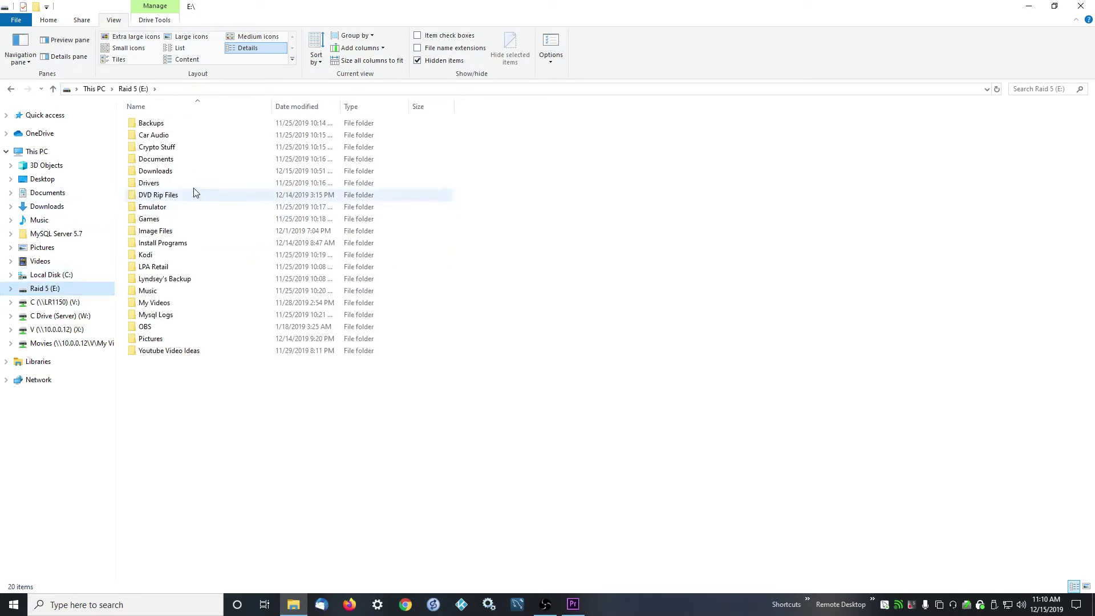
pyautogui.doubleClick(155, 305)
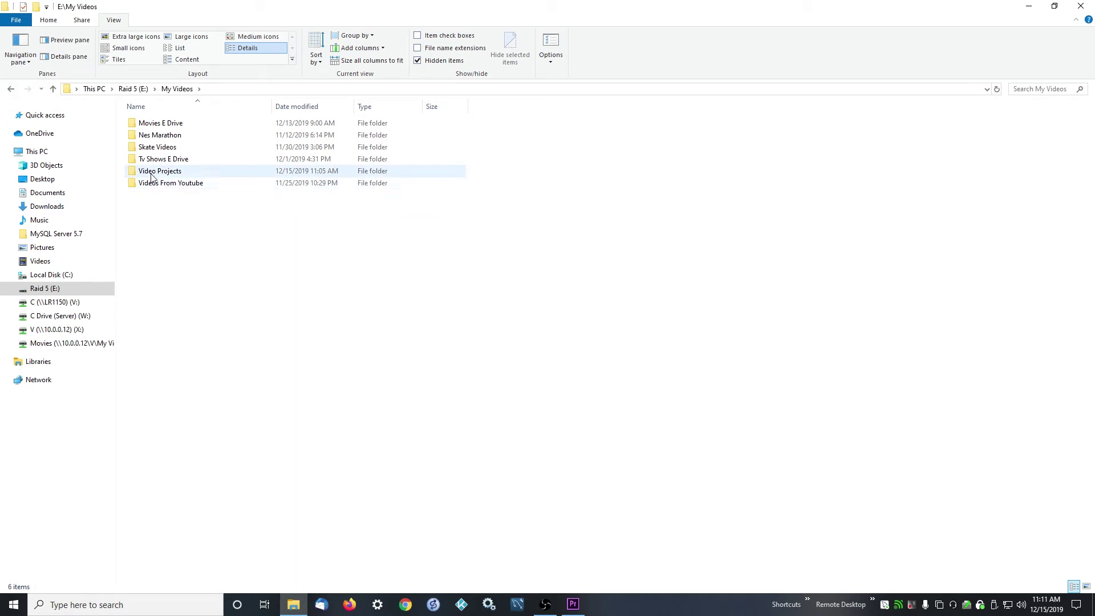
pyautogui.moveTo(152, 177)
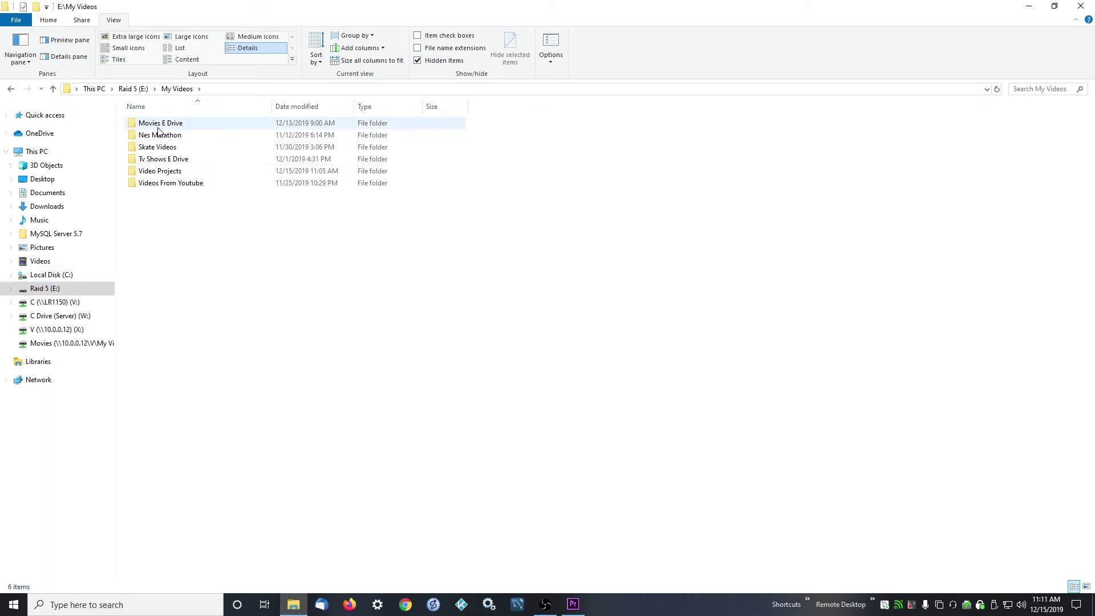
pyautogui.click(48, 292)
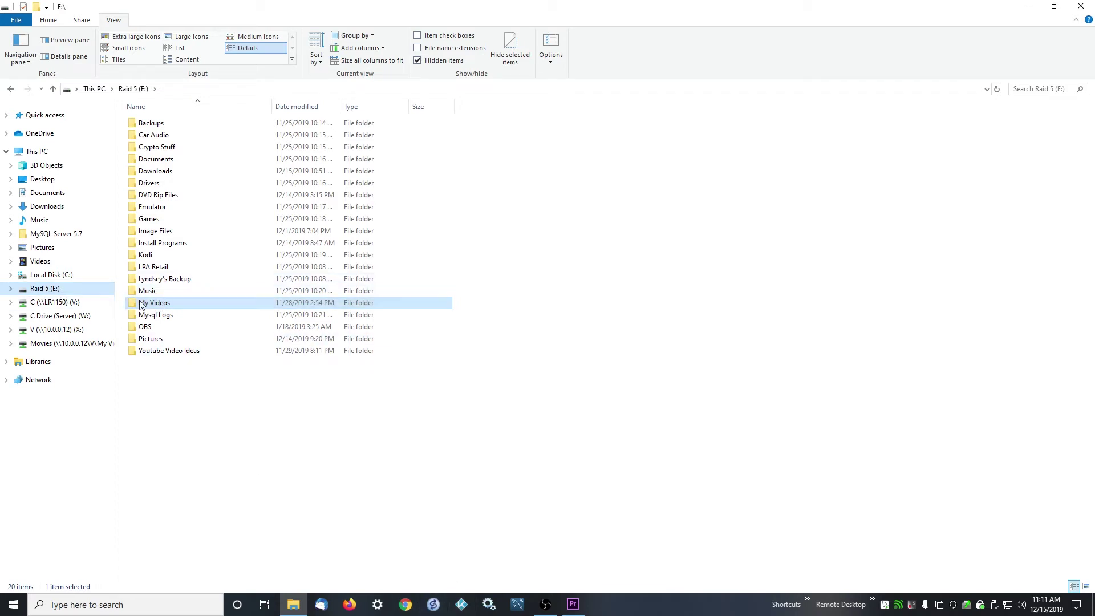
pyautogui.doubleClick(141, 306)
pyautogui.click(154, 163)
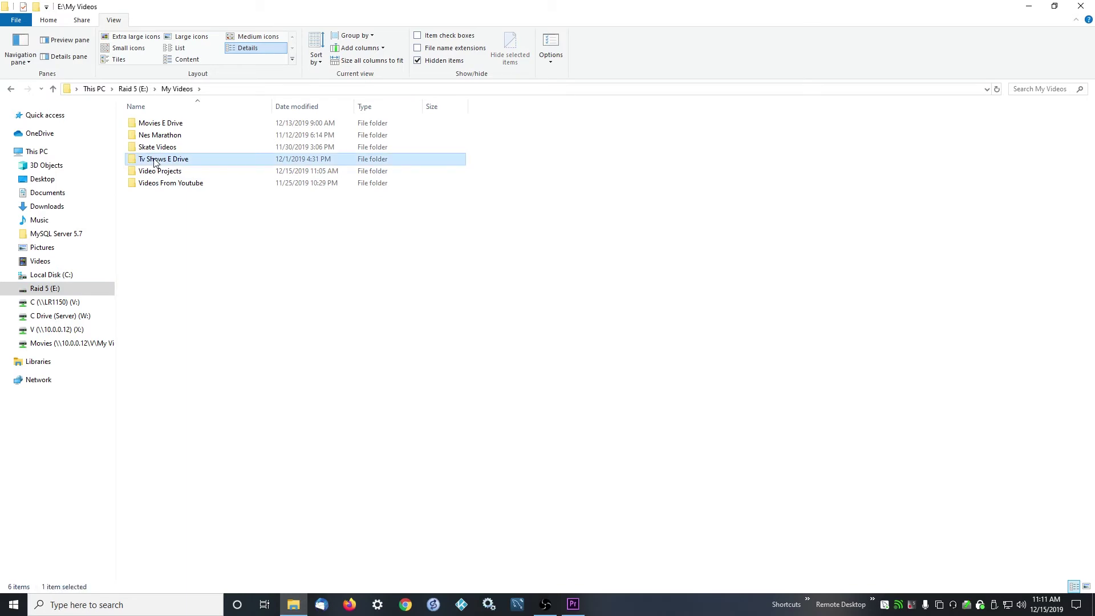
pyautogui.doubleClick(154, 162)
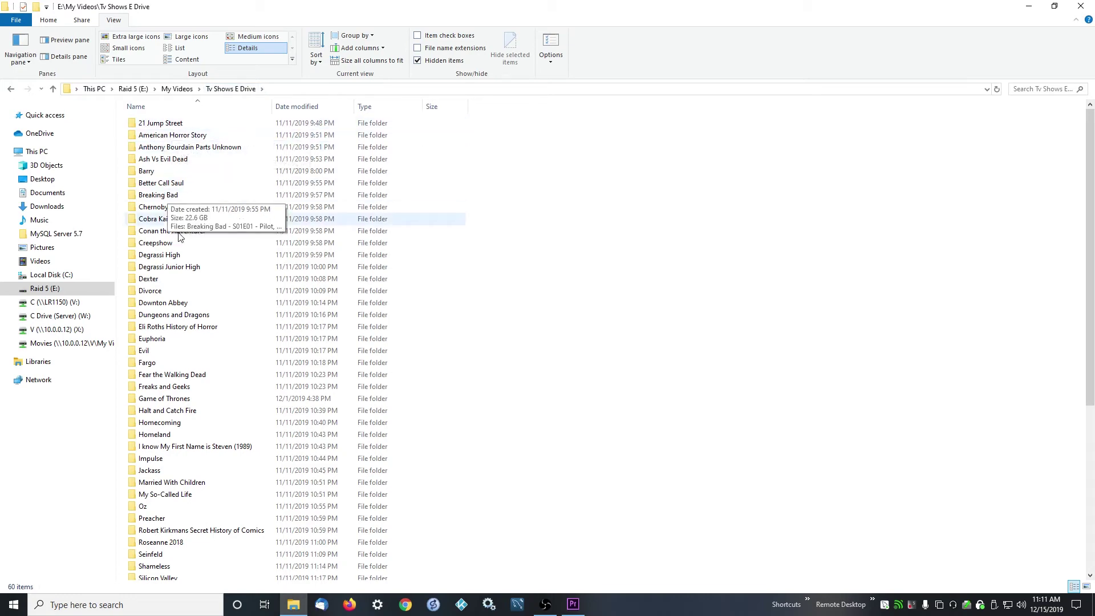
pyautogui.scroll(-7, 197, 351)
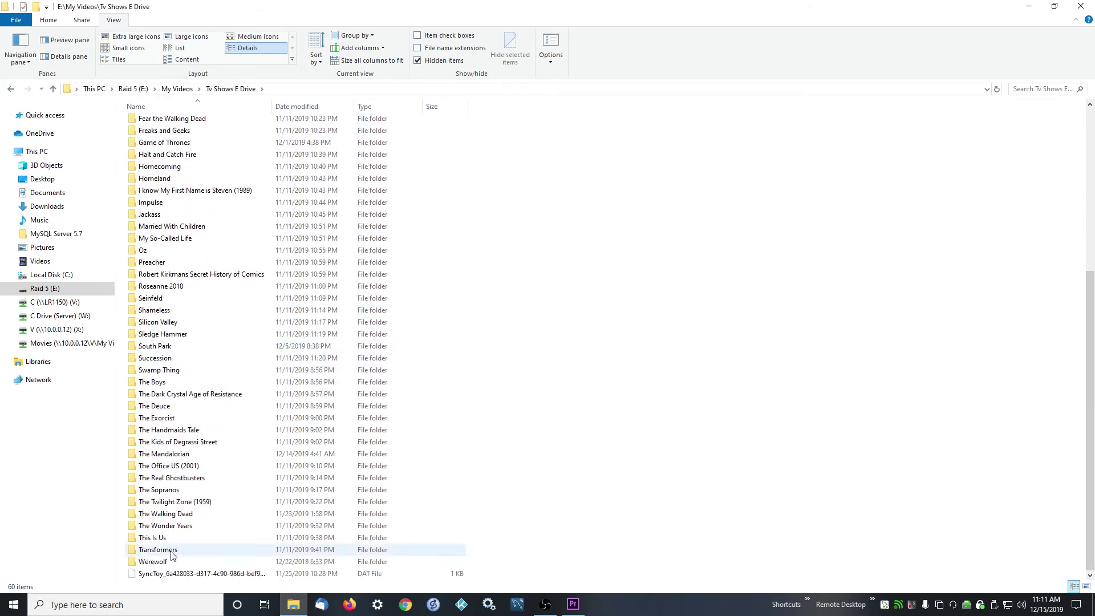
pyautogui.click(166, 504)
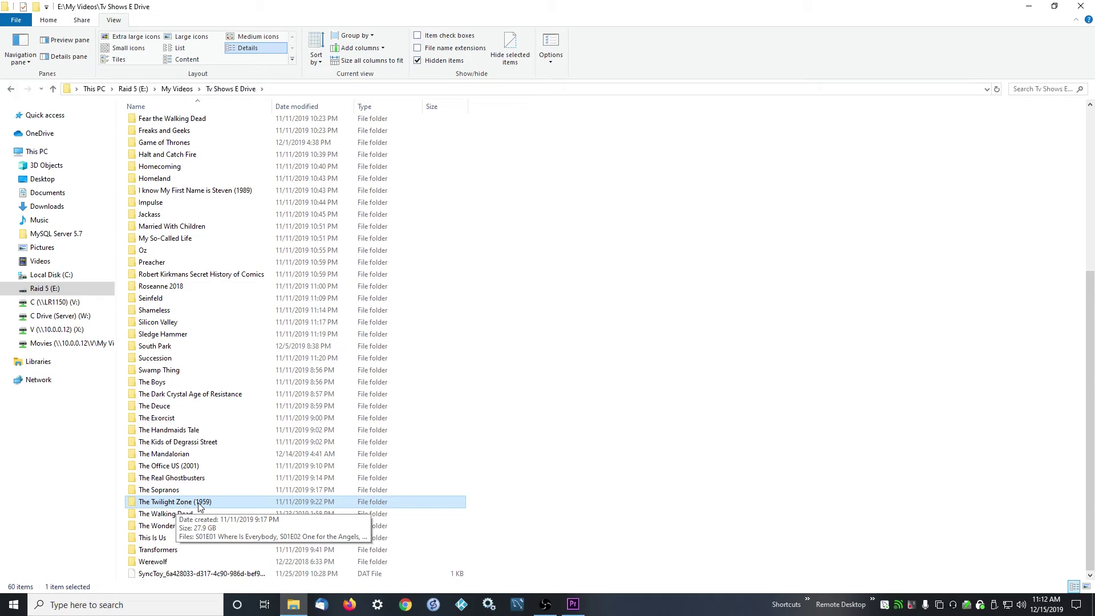
pyautogui.scroll(7, 174, 393)
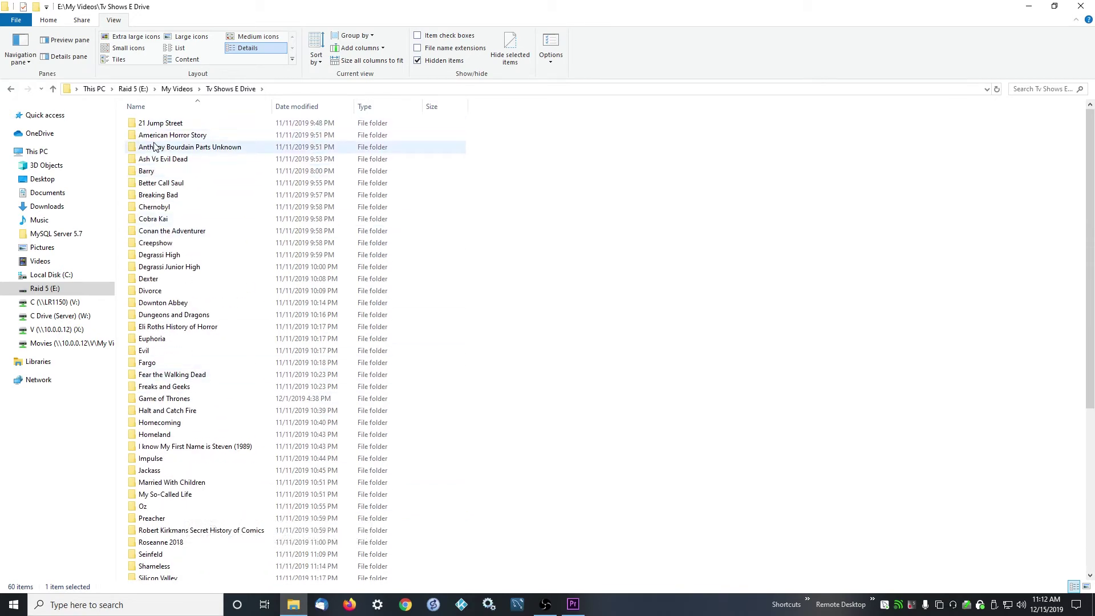
pyautogui.scroll(-7, 222, 342)
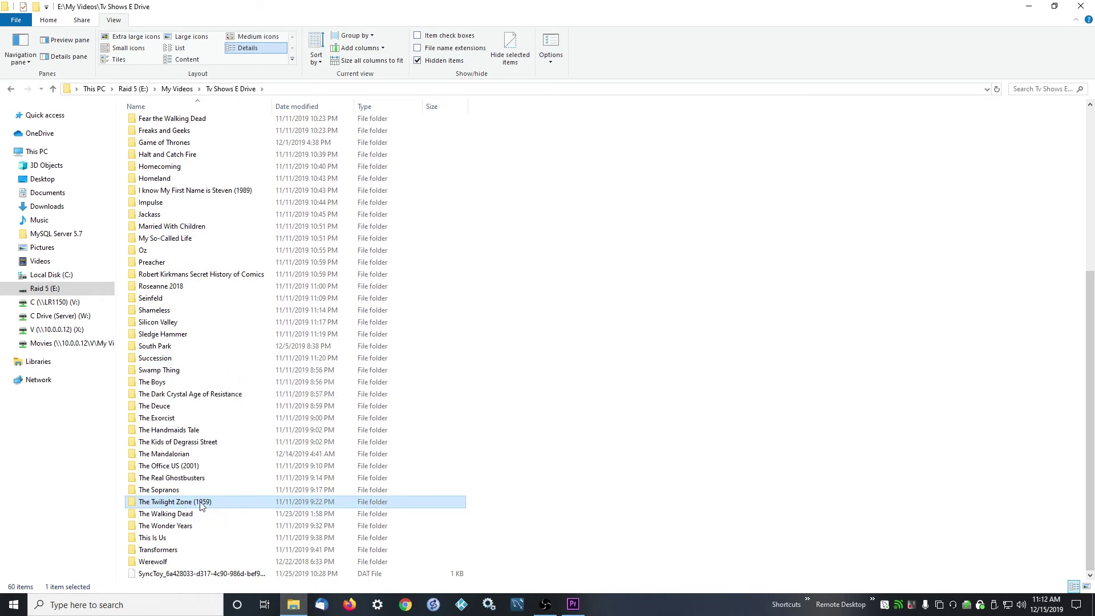
pyautogui.moveTo(211, 503)
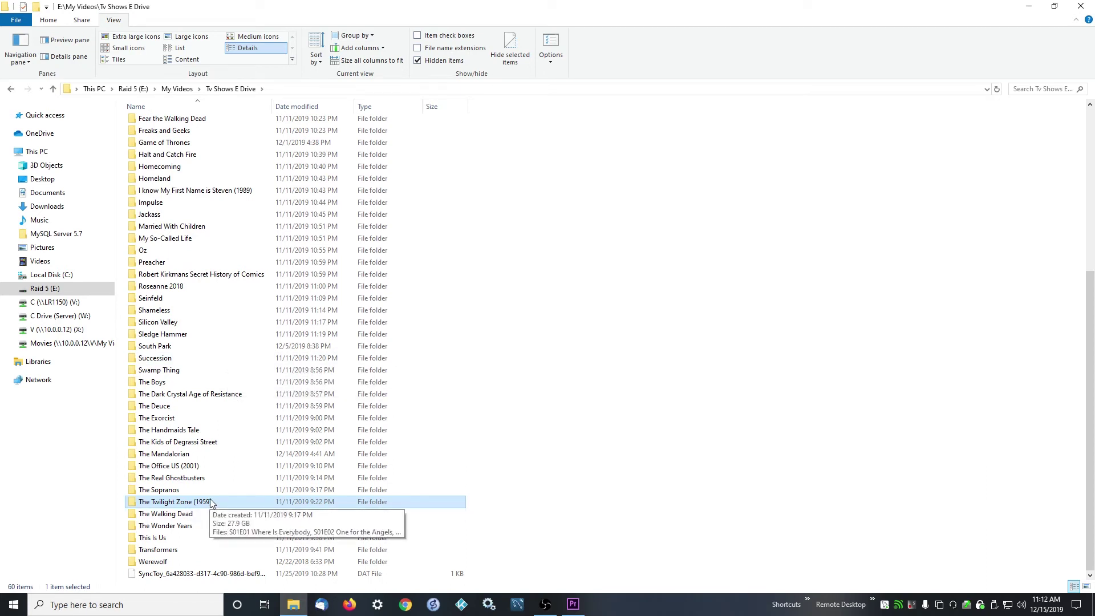
pyautogui.moveTo(168, 399)
pyautogui.scroll(7, 215, 296)
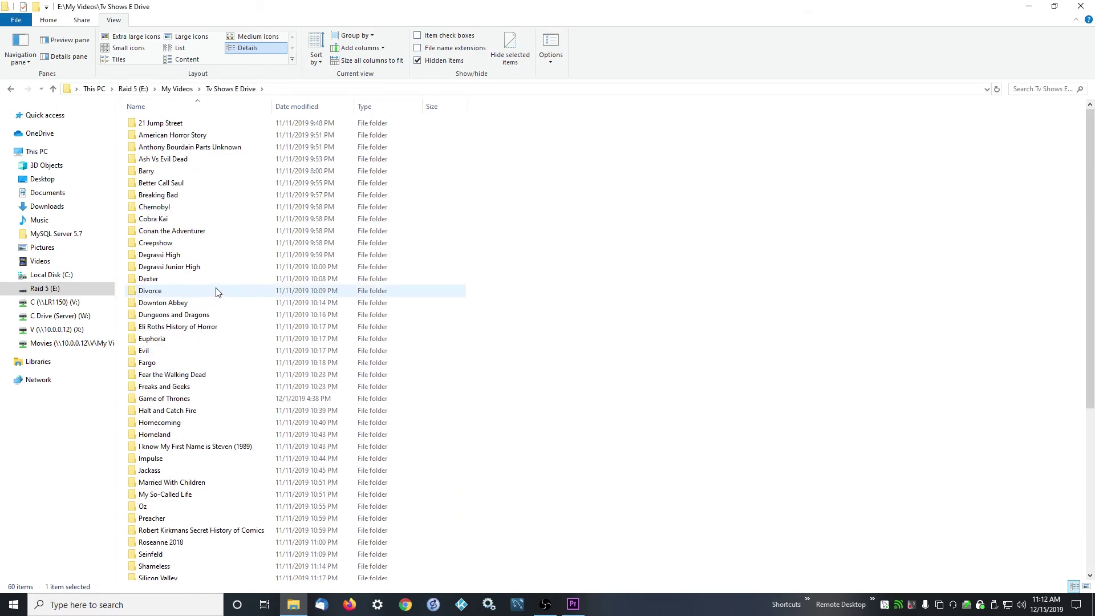
# Step: Inspect the episode file names in the 21 Jump Street and Chernobyl folders
pyautogui.doubleClick(162, 124)
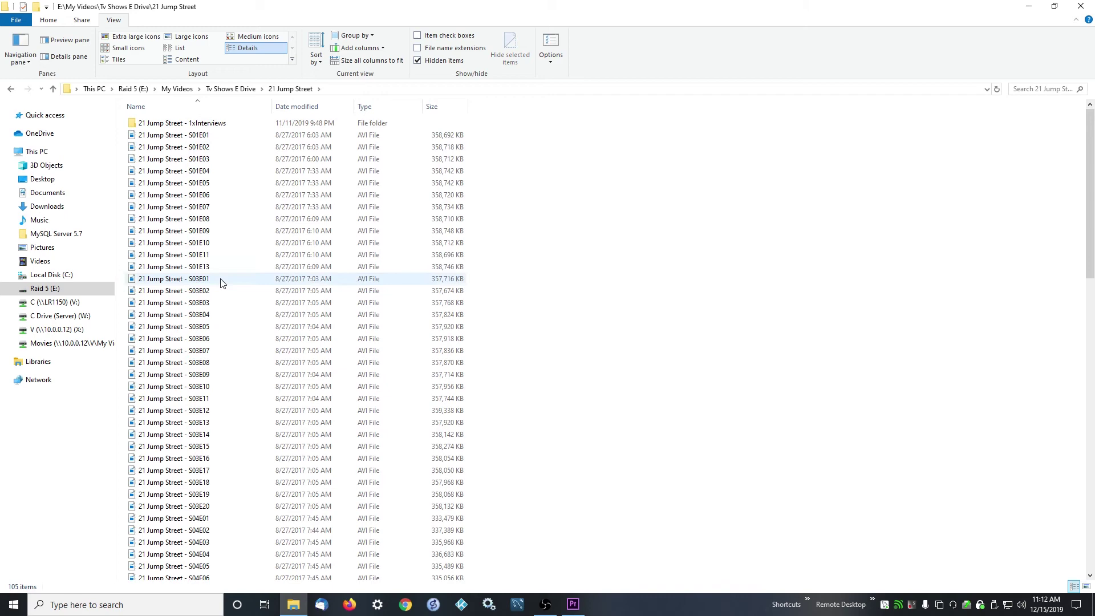
pyautogui.scroll(-20, 221, 283)
pyautogui.scroll(20, 221, 285)
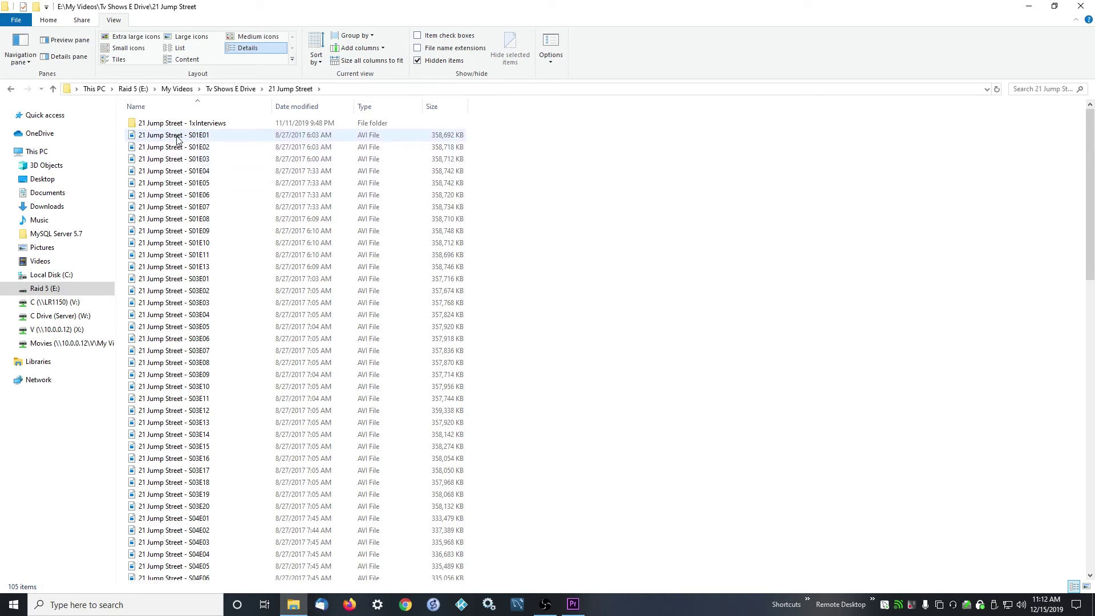
pyautogui.press('BackSpace')
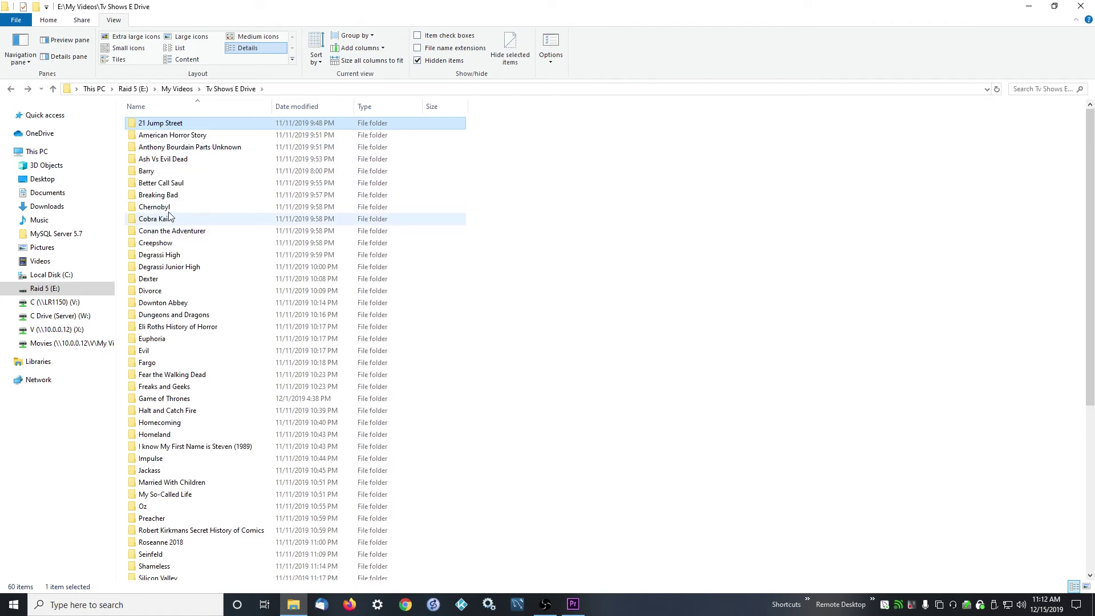
pyautogui.doubleClick(165, 207)
pyautogui.press('BackSpace')
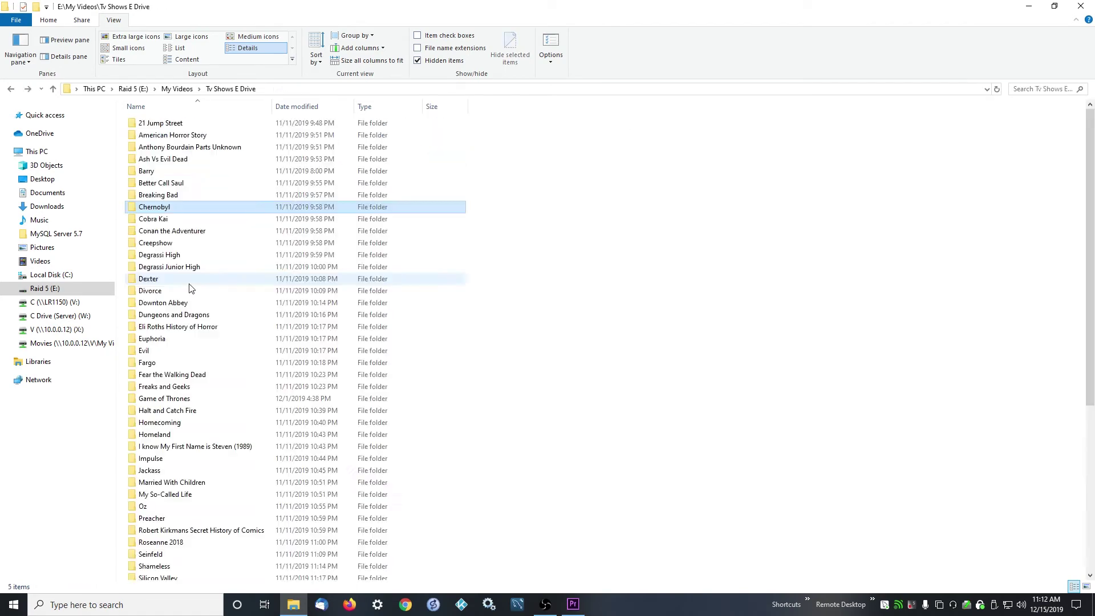
# Step: Browse the Seinfeld folder's 172 MKV episodes, then return to the Raid 5 (E:) root
pyautogui.scroll(-7, 172, 210)
pyautogui.click(179, 303)
pyautogui.doubleClick(179, 302)
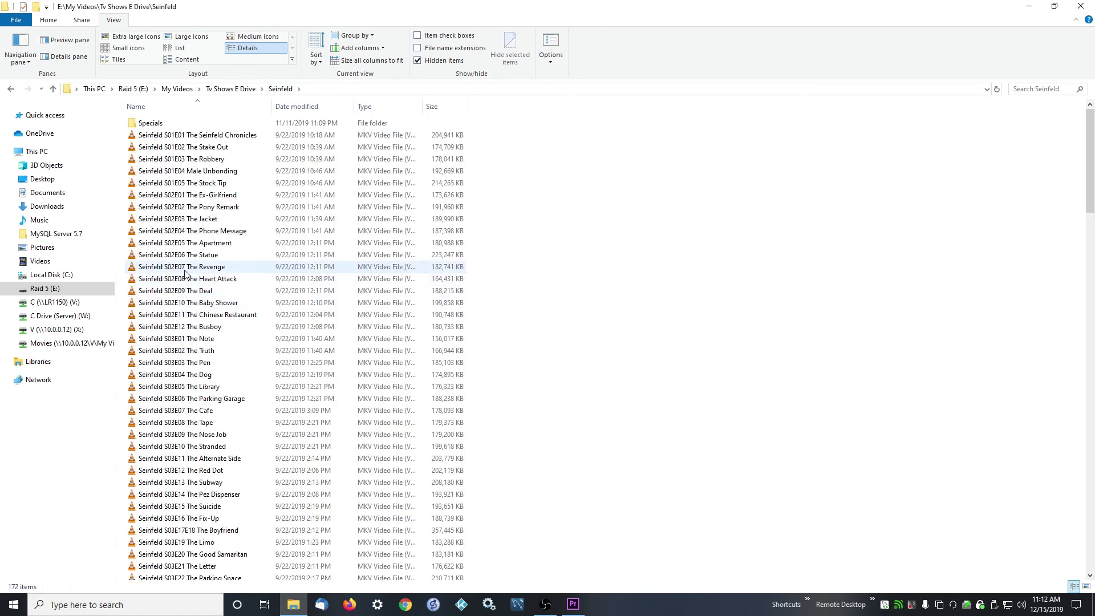
pyautogui.scroll(-3, 164, 188)
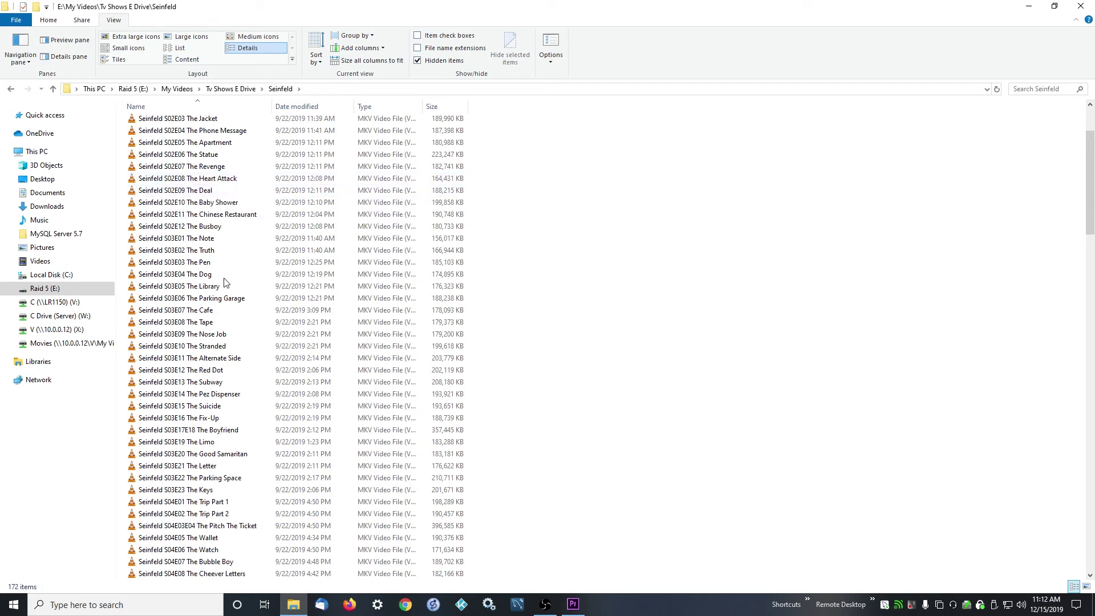
pyautogui.scroll(-20, 227, 324)
pyautogui.scroll(-5, 227, 324)
pyautogui.press('BackSpace')
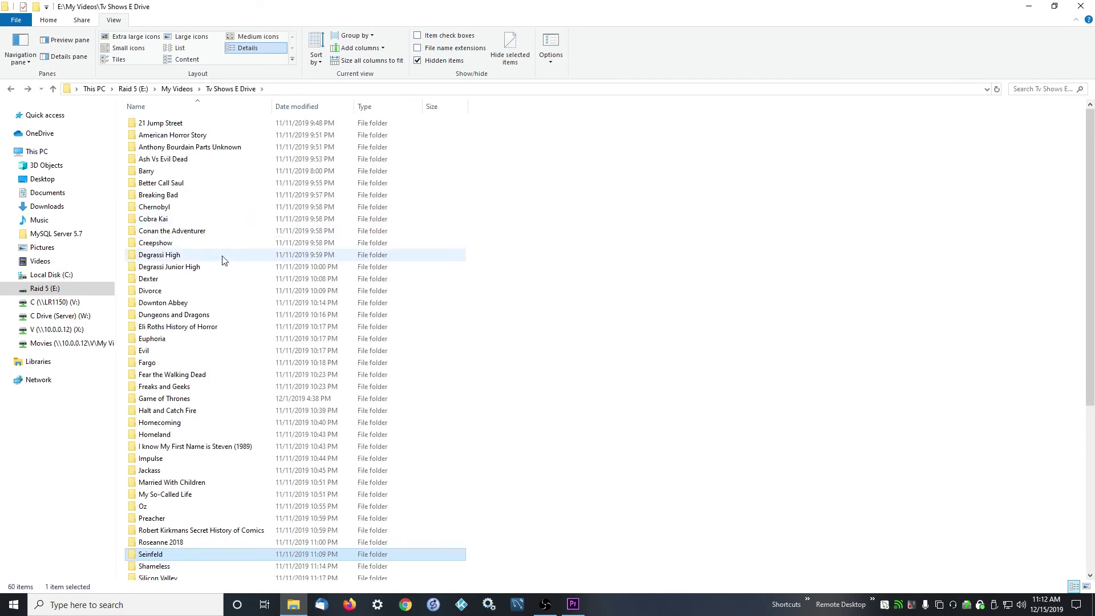
pyautogui.press('BackSpace')
pyautogui.press('BackSpace')
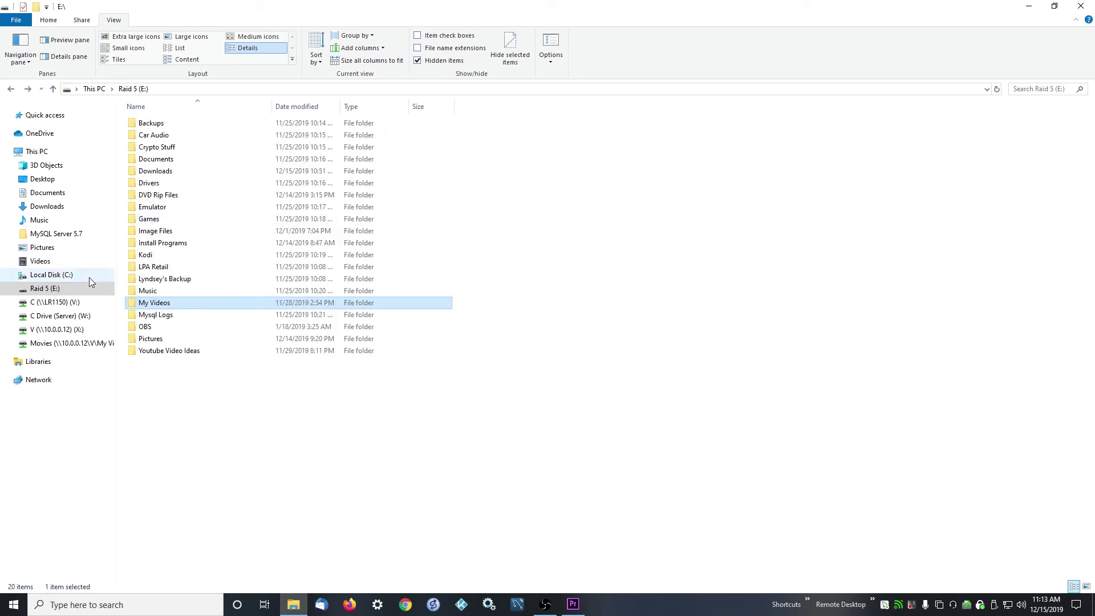
# Step: Visit the V: network drive and Raid 5 (E:), ending on This PC's full drive list
pyautogui.click(41, 290)
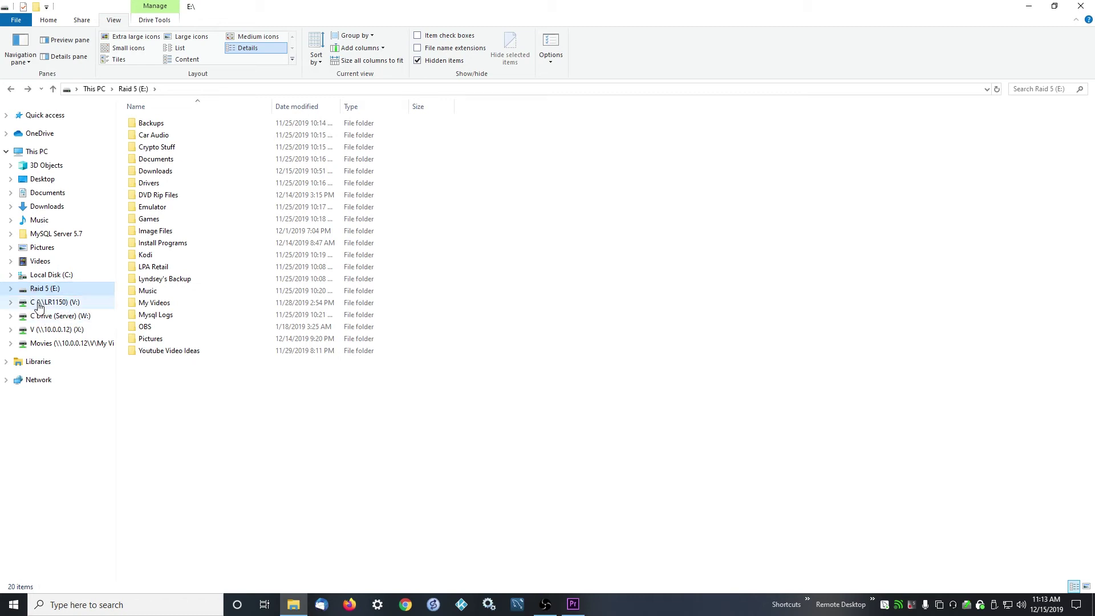
pyautogui.click(38, 305)
pyautogui.click(38, 289)
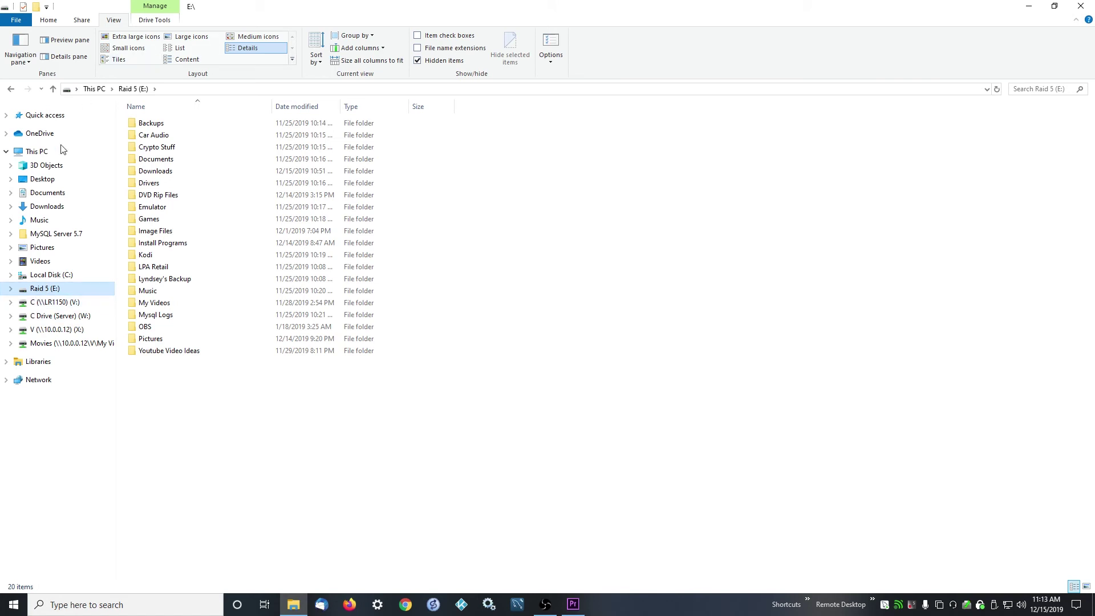
pyautogui.click(34, 153)
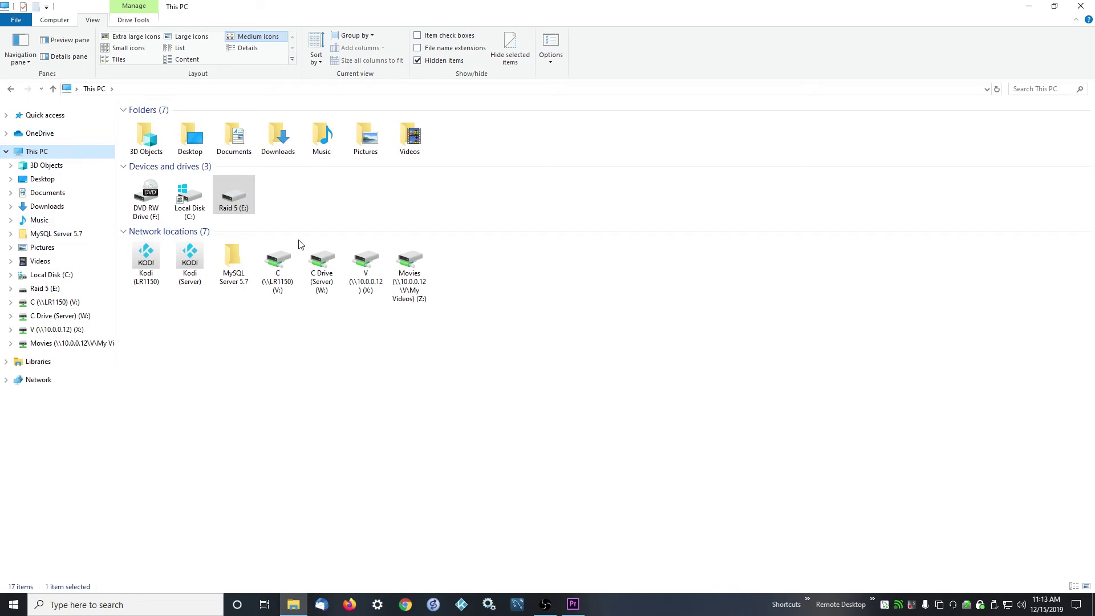
# Step: In Raid 5 (E:) Properties, open Advanced Sharing and turn on sharing for the drive
pyautogui.rightClick(234, 198)
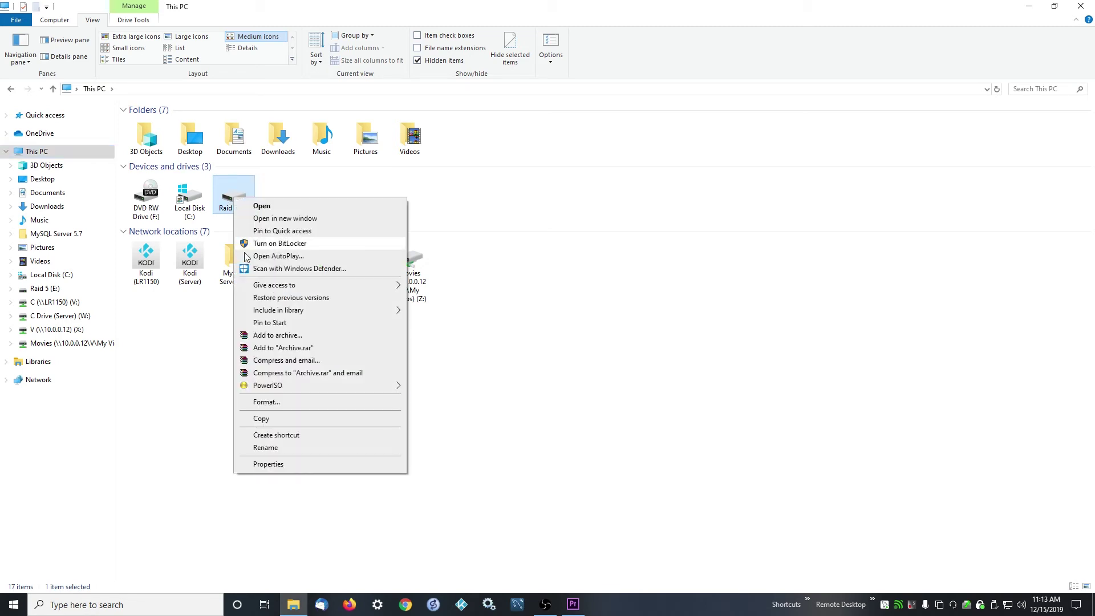
pyautogui.click(268, 464)
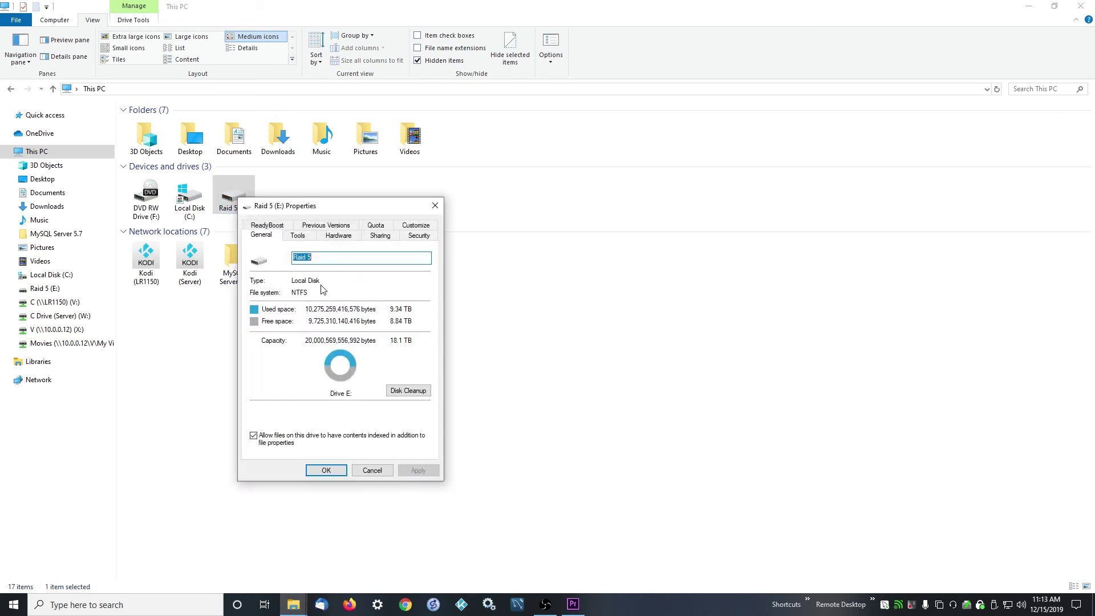
pyautogui.click(380, 236)
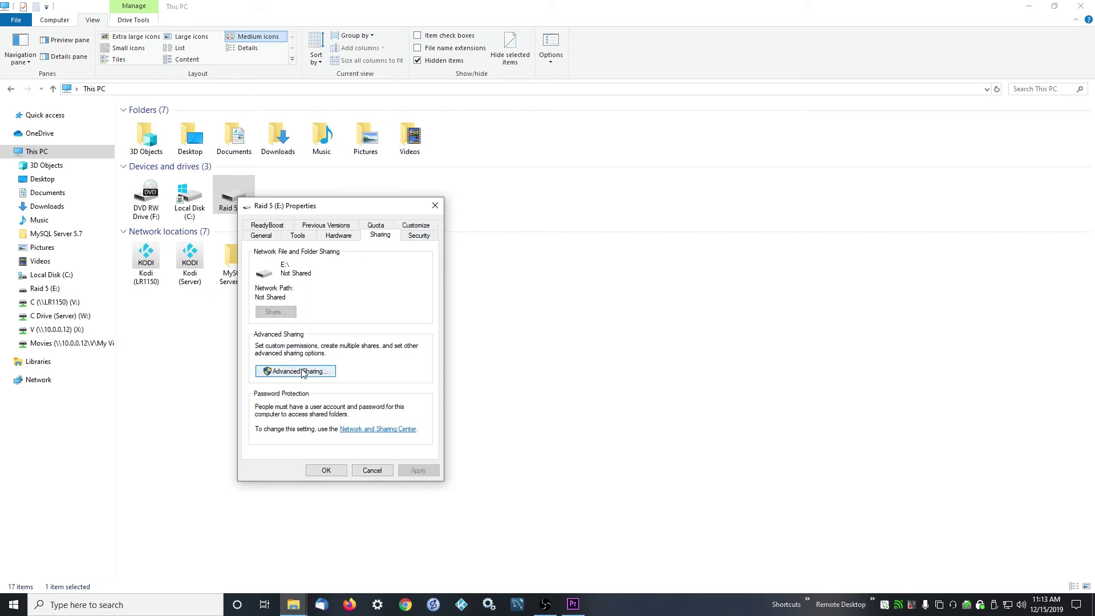
pyautogui.click(426, 237)
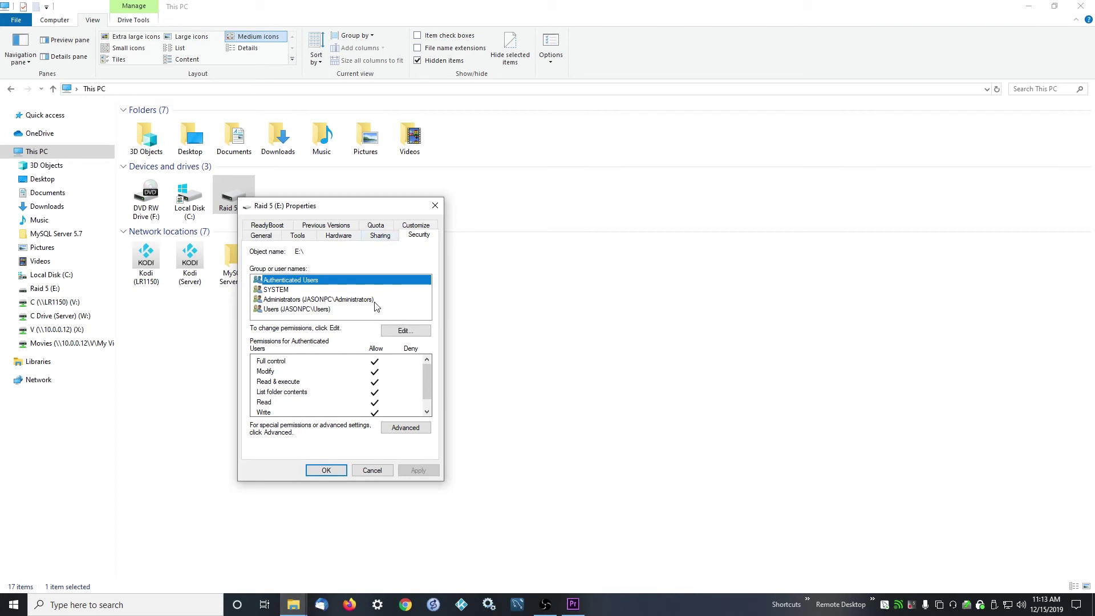
pyautogui.click(380, 236)
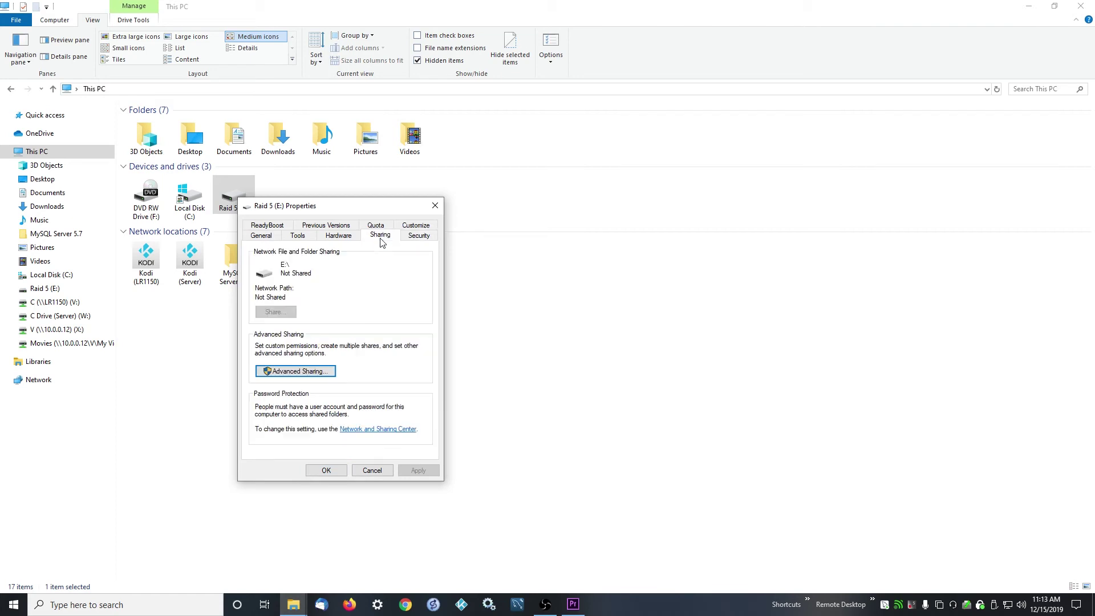
pyautogui.click(280, 372)
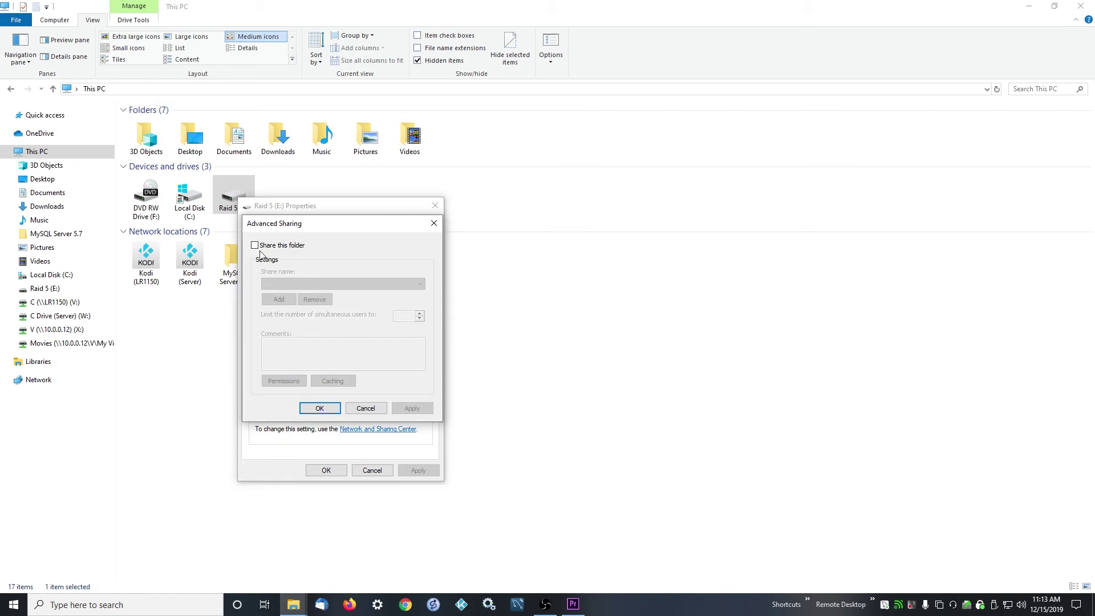
pyautogui.click(255, 246)
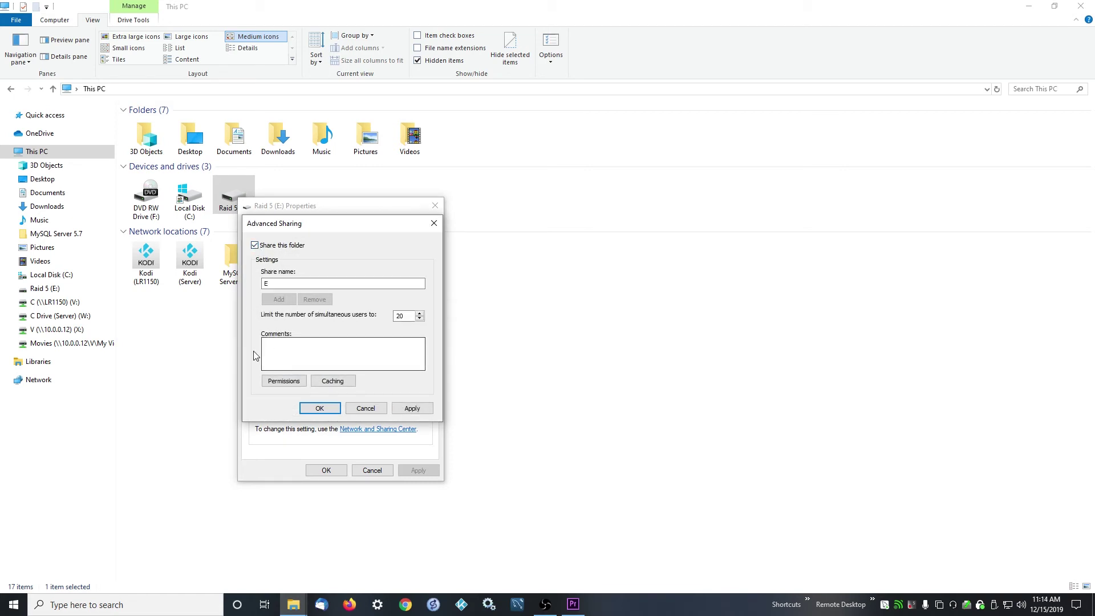
# Step: In the E share permissions, give Everyone Full Control and add the user account
pyautogui.click(290, 382)
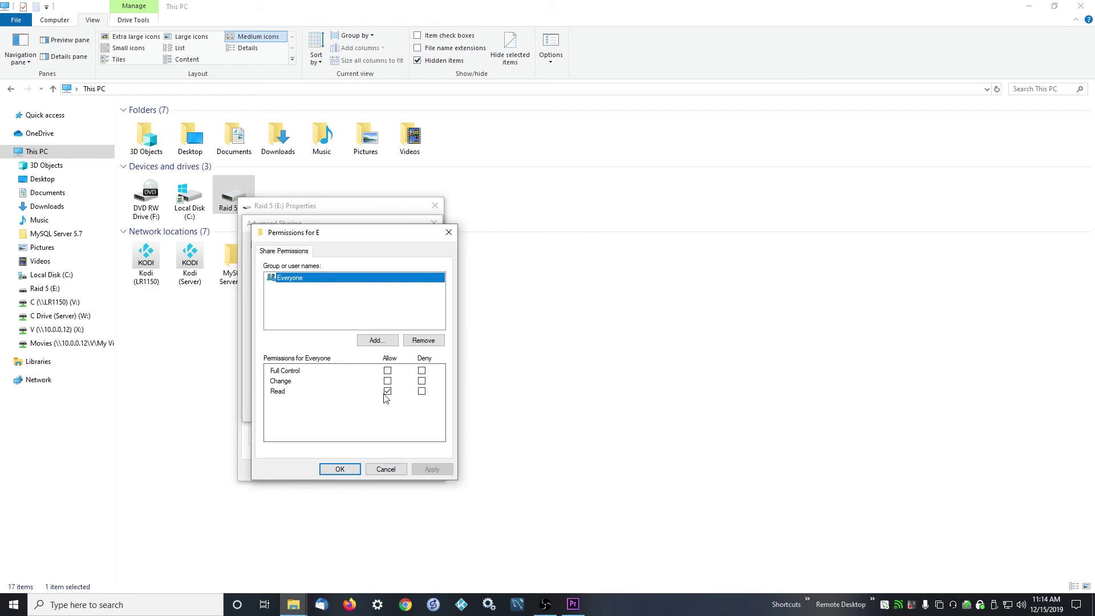
pyautogui.click(388, 372)
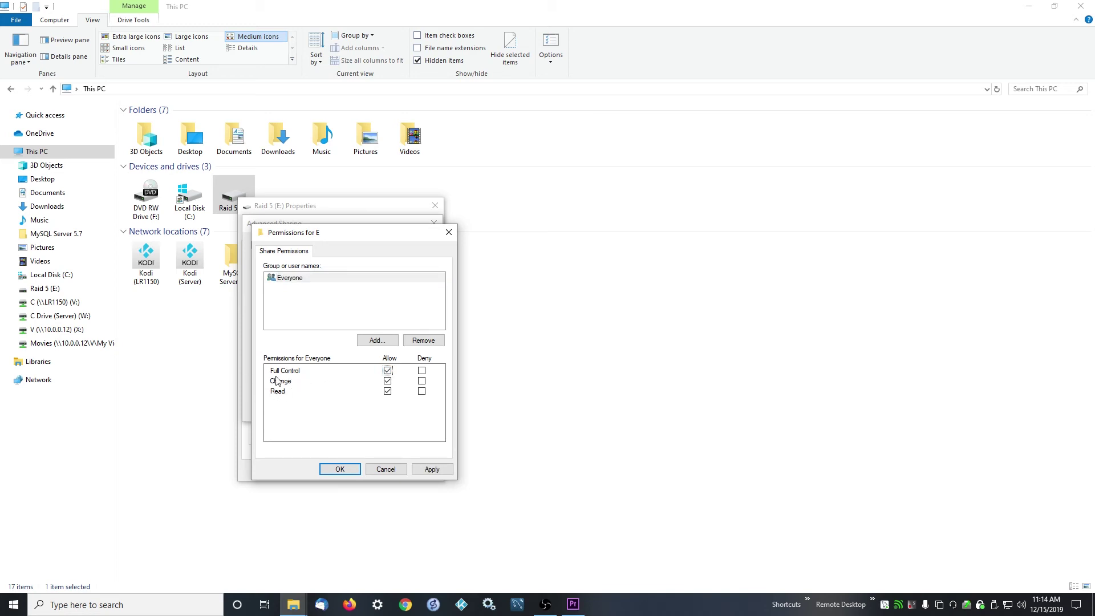
pyautogui.click(368, 342)
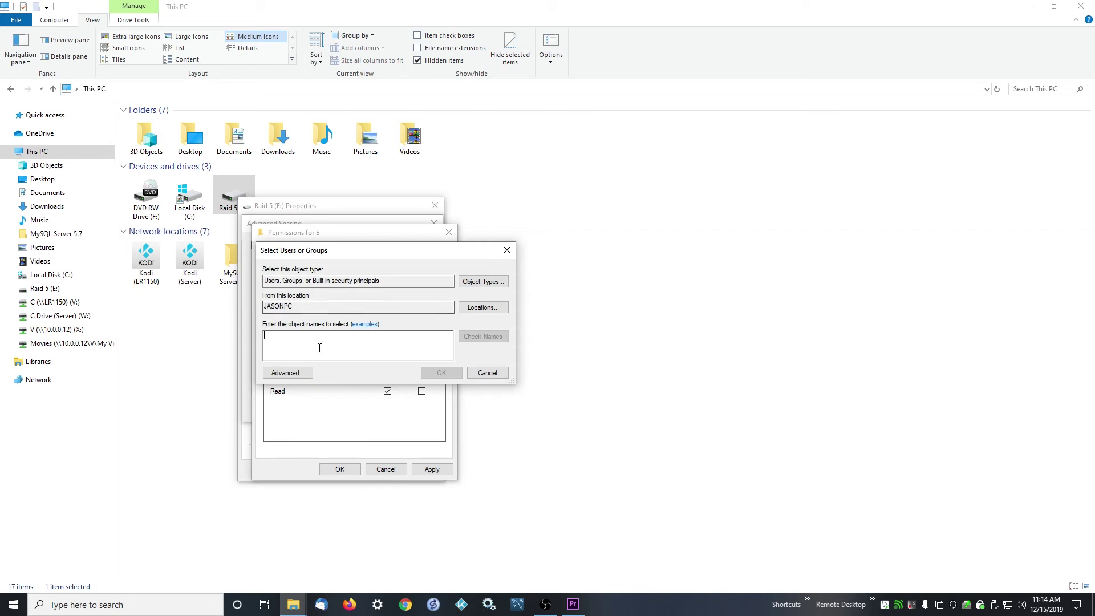
pyautogui.write('jason')
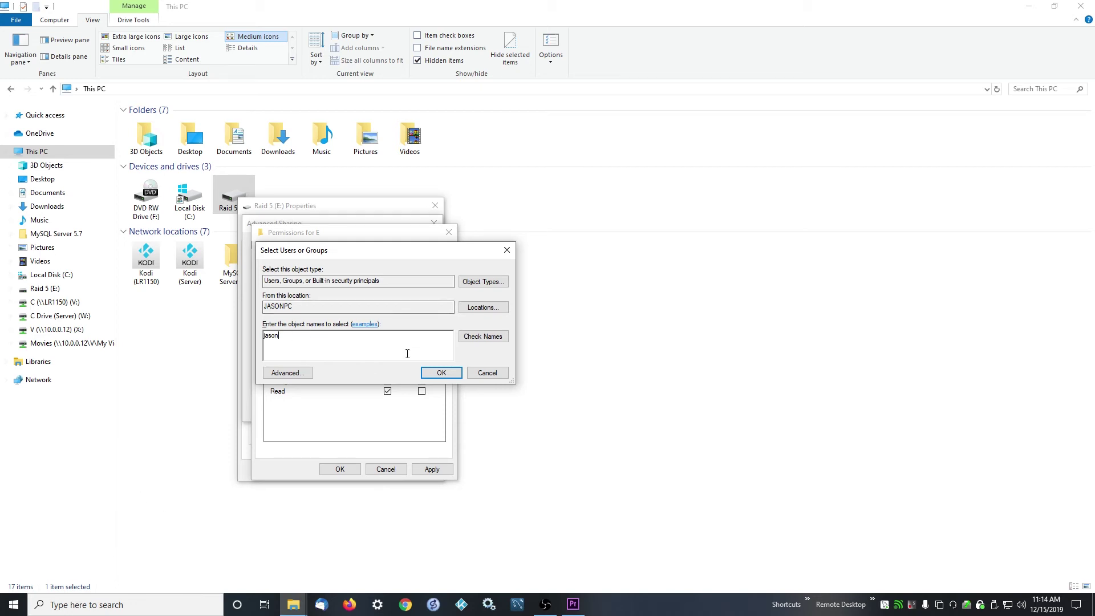
pyautogui.click(475, 336)
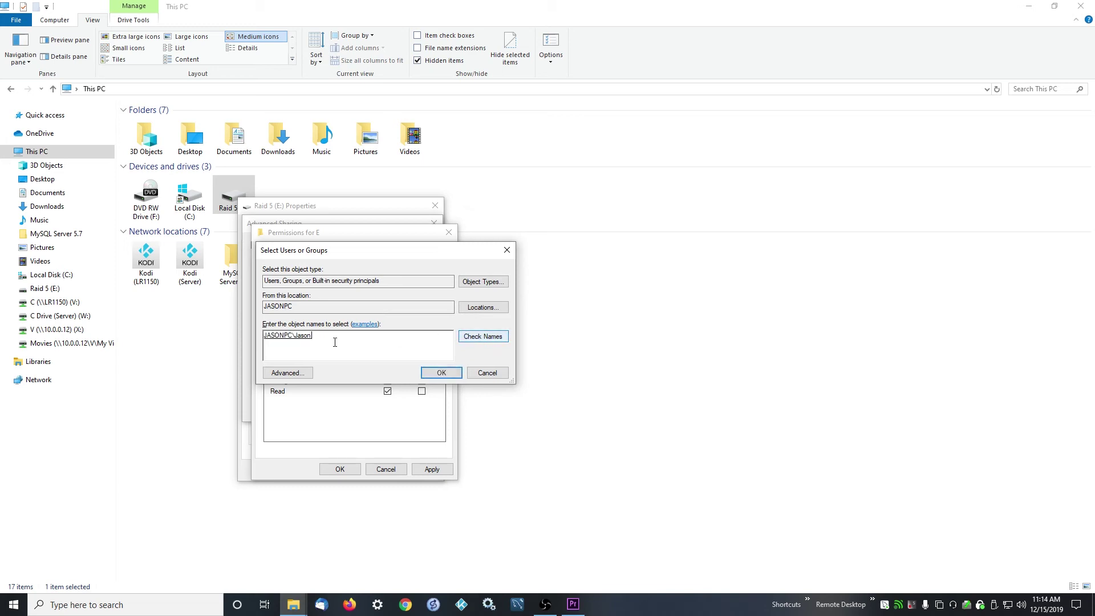
pyautogui.click(441, 372)
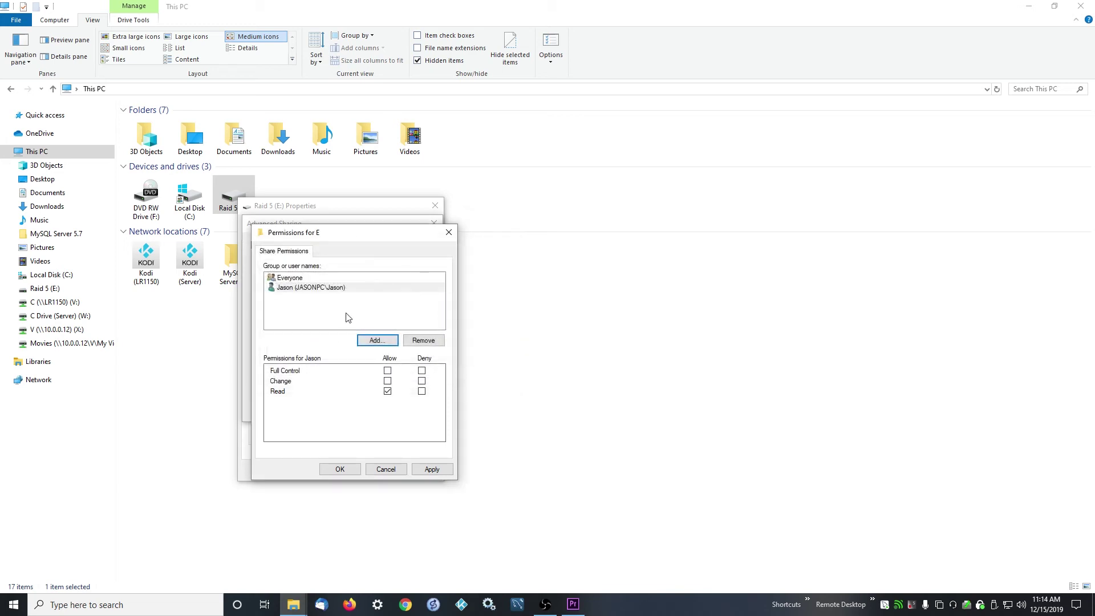
# Step: Grant the added user account Full Control on the E share
pyautogui.click(296, 281)
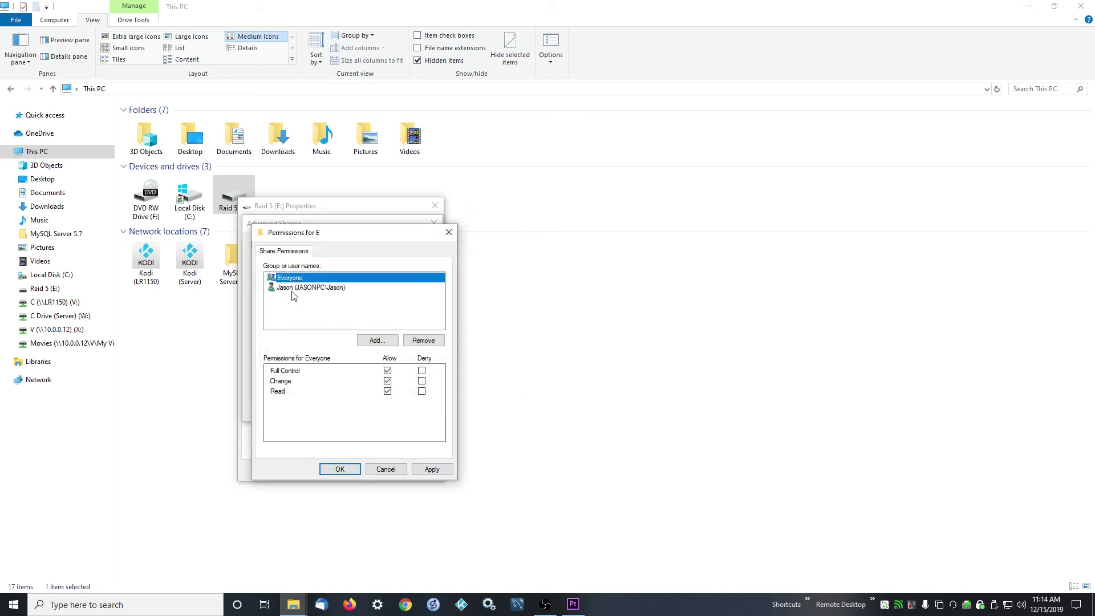
pyautogui.click(294, 286)
pyautogui.click(295, 278)
pyautogui.click(294, 287)
pyautogui.click(296, 278)
pyautogui.click(294, 287)
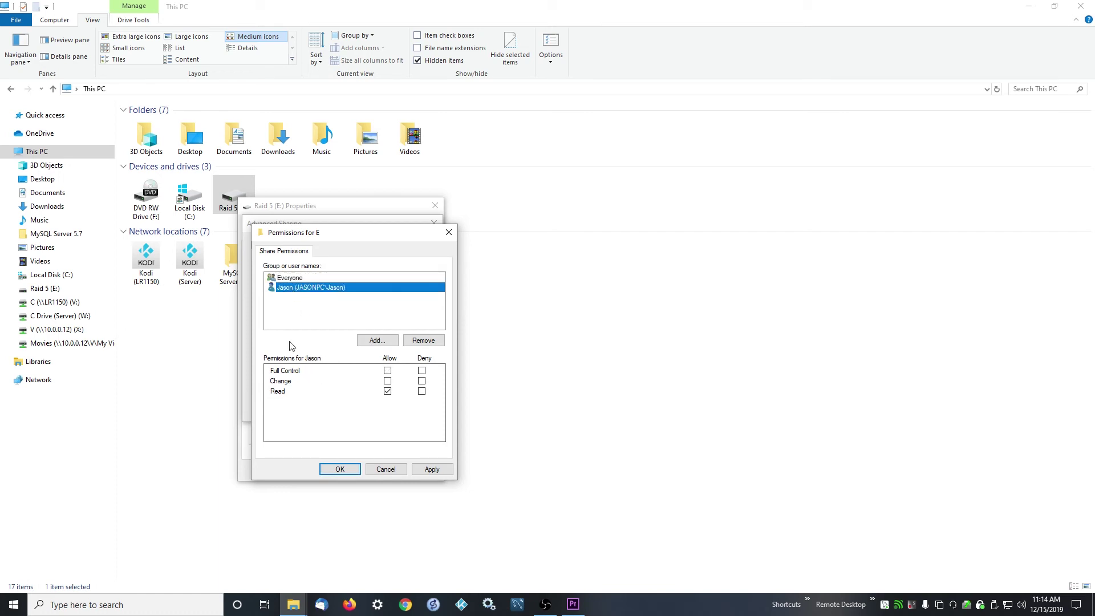
pyautogui.click(388, 371)
pyautogui.click(389, 371)
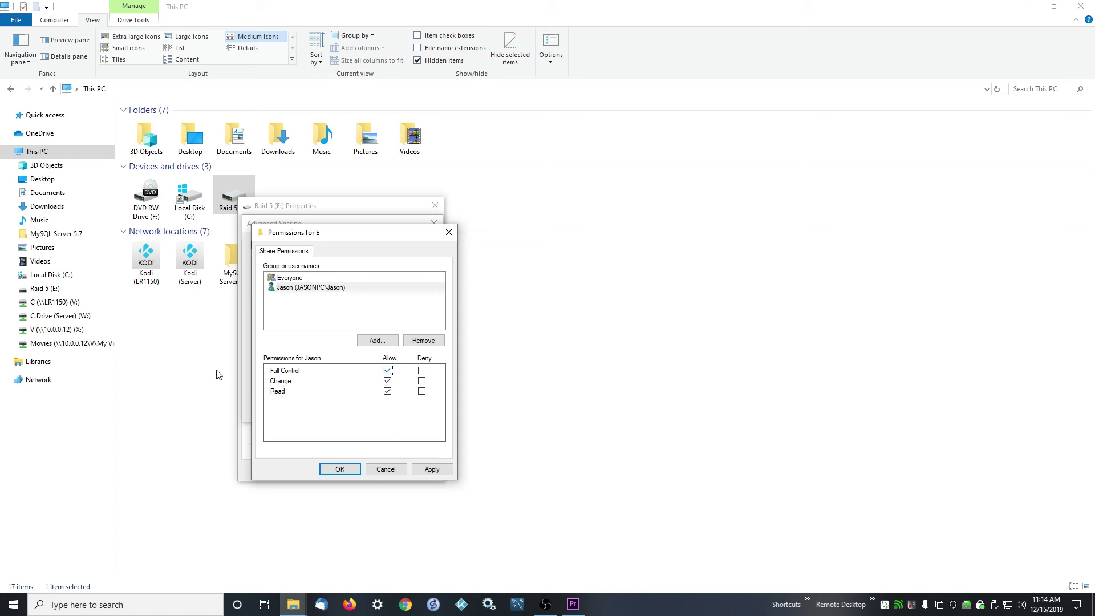
# Step: Apply and confirm both the share permissions and the Advanced Sharing settings
pyautogui.click(439, 467)
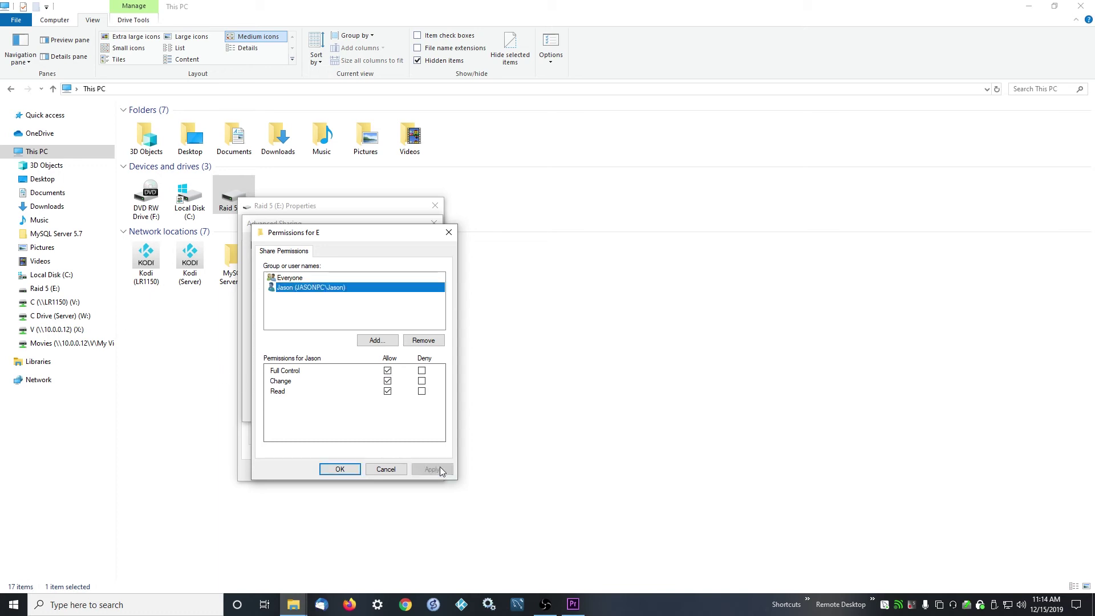
pyautogui.click(346, 469)
pyautogui.click(406, 408)
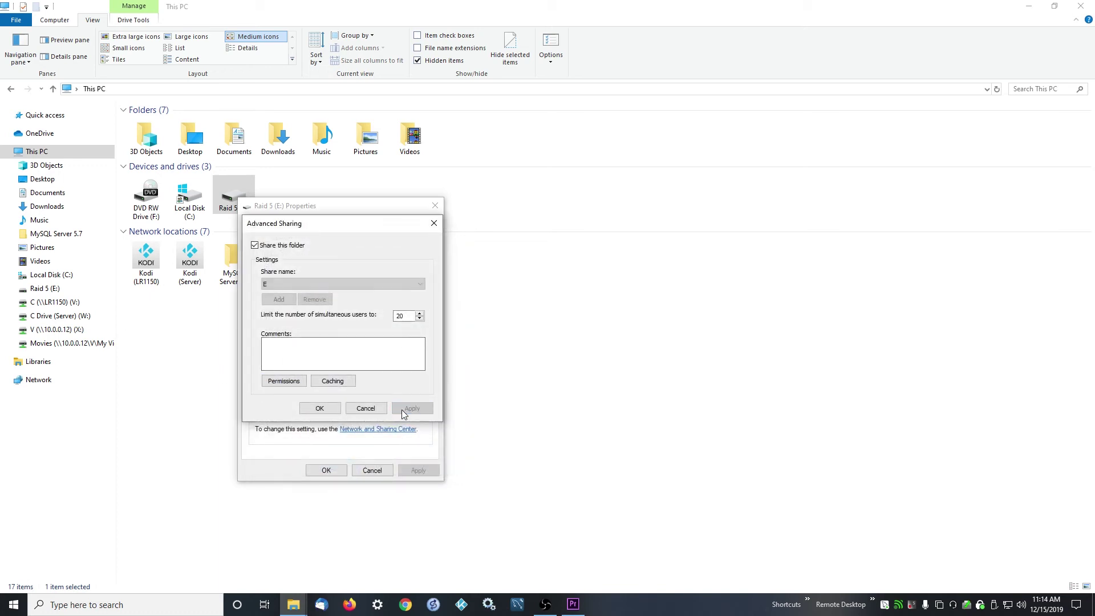
pyautogui.click(303, 410)
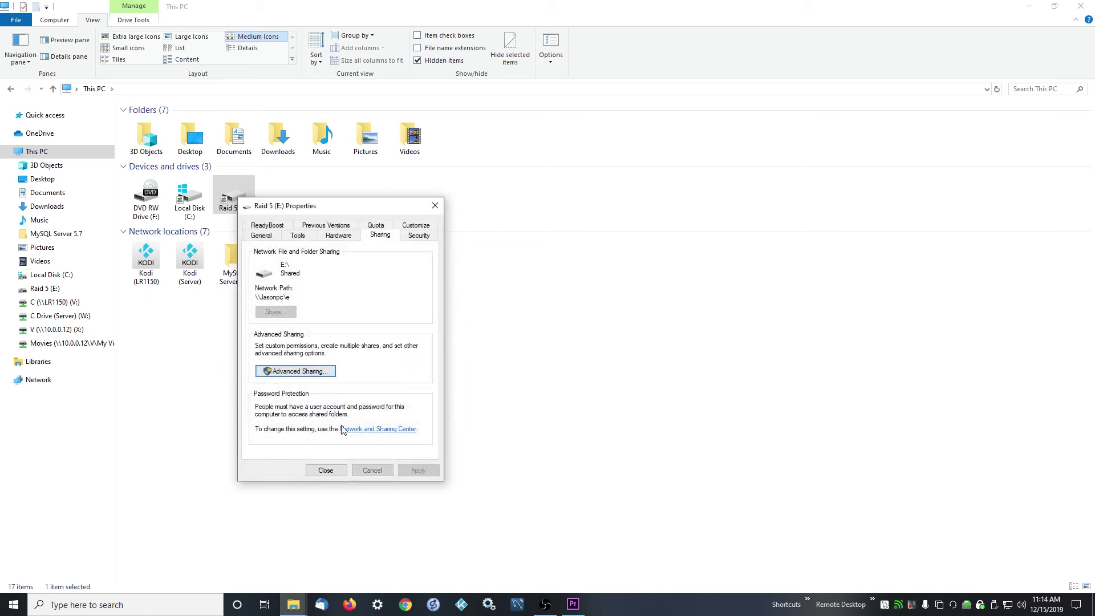
# Step: Confirm the E share dialogs, close the Raid 5 (E:) Properties, and close the Explorer window
pyautogui.click(324, 470)
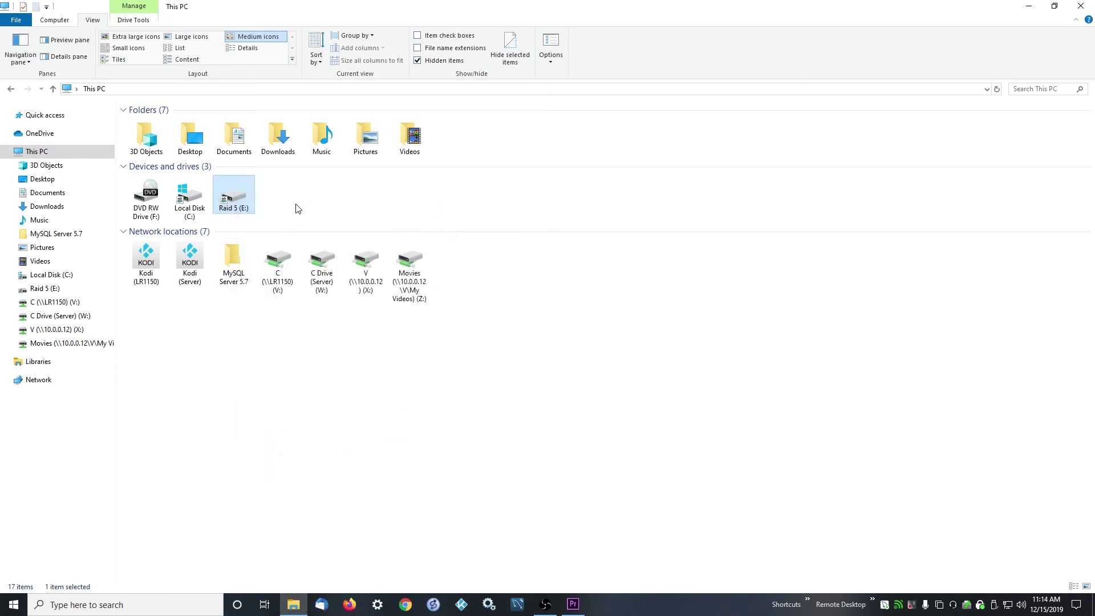
pyautogui.doubleClick(232, 203)
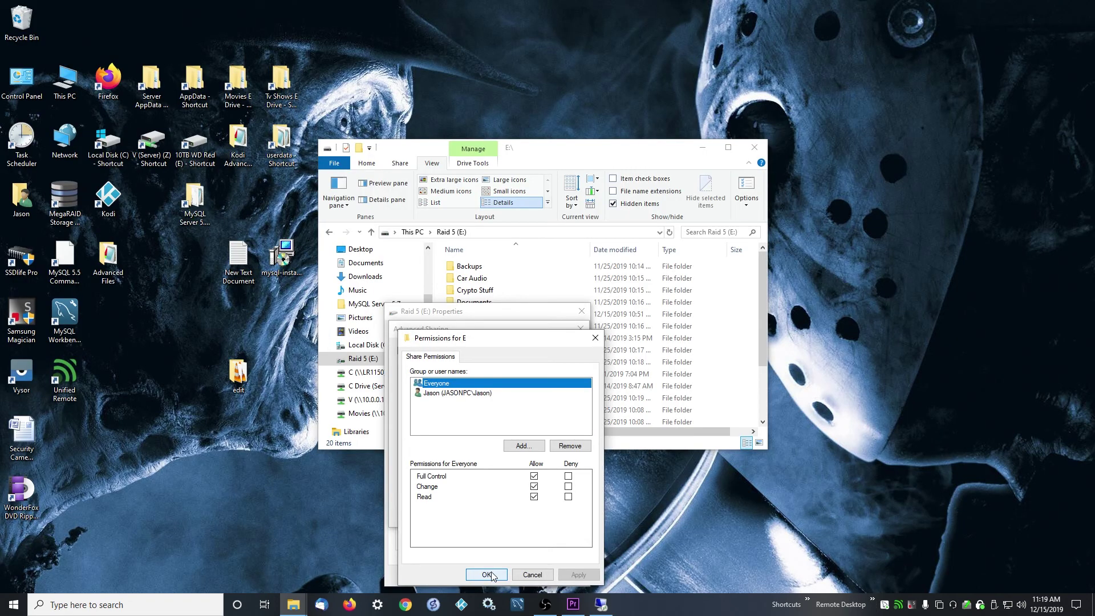
pyautogui.click(486, 575)
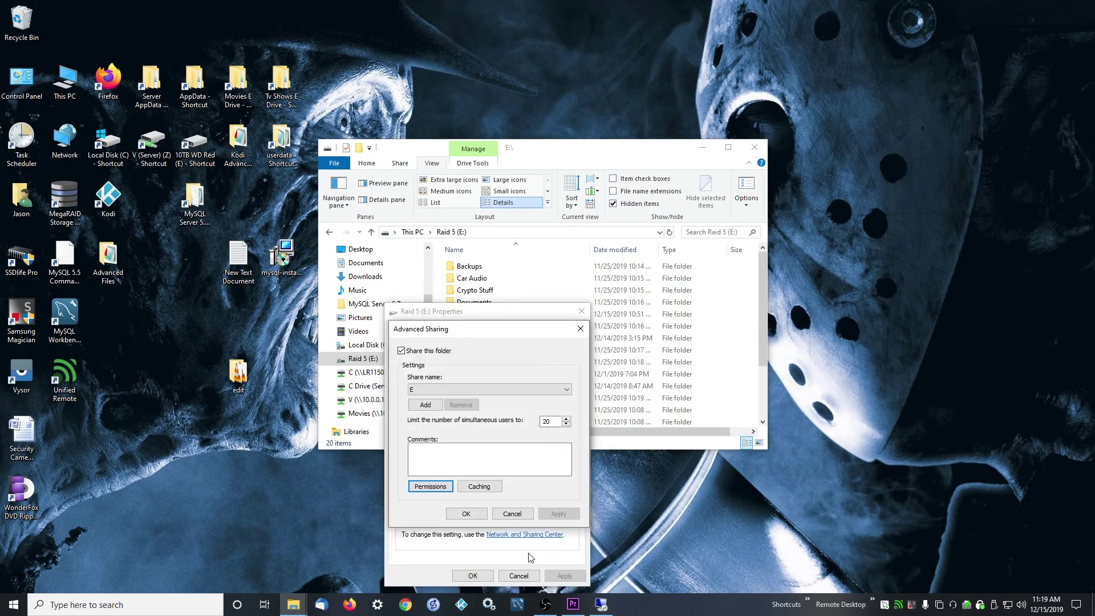
pyautogui.click(465, 513)
pyautogui.click(472, 575)
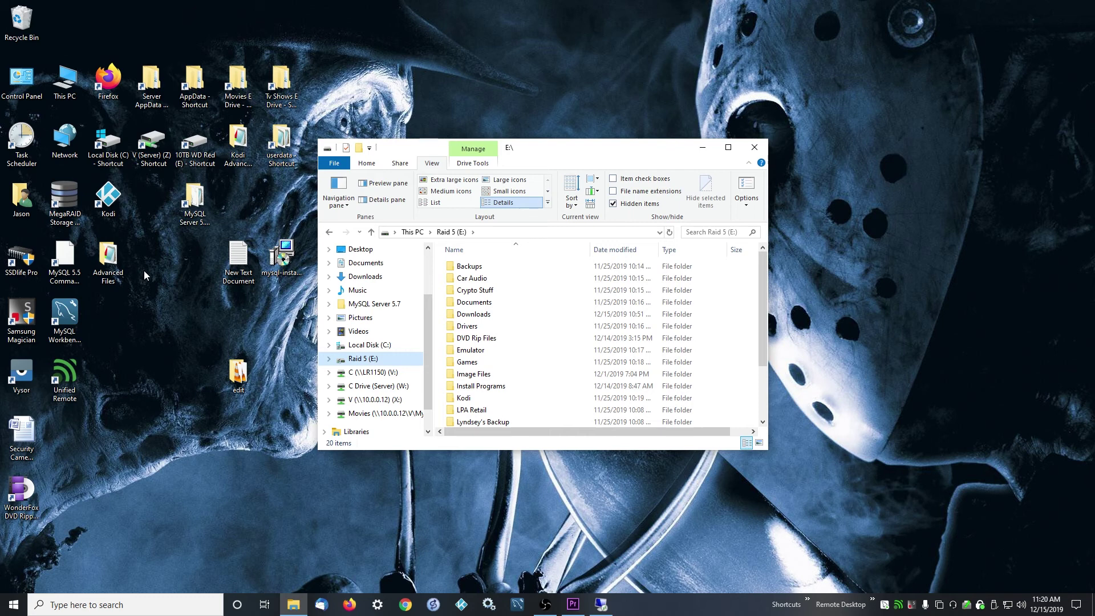
pyautogui.click(754, 147)
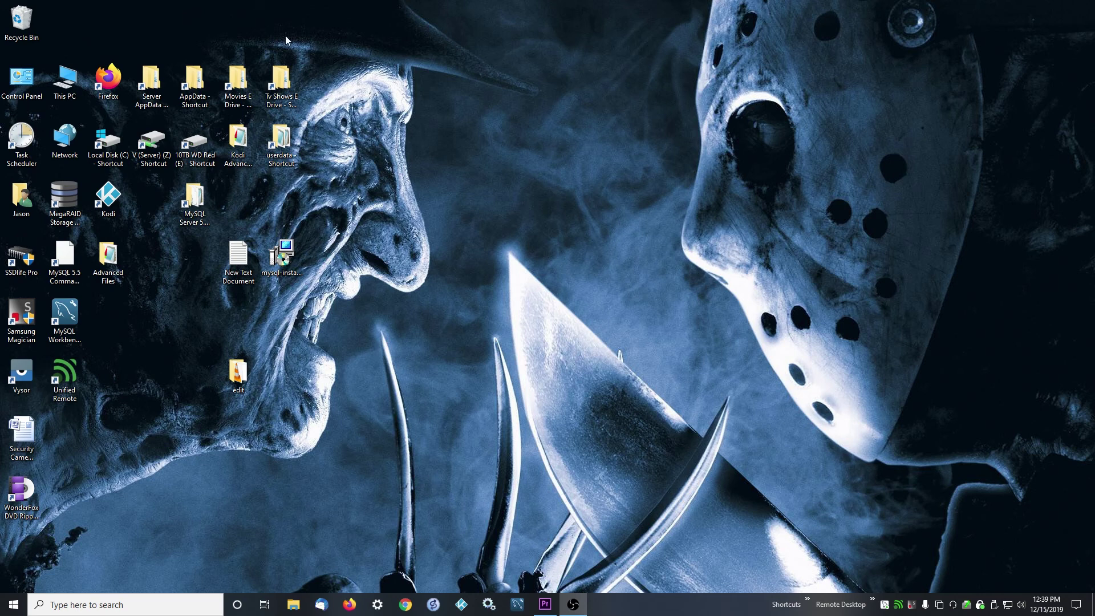
pyautogui.click(171, 605)
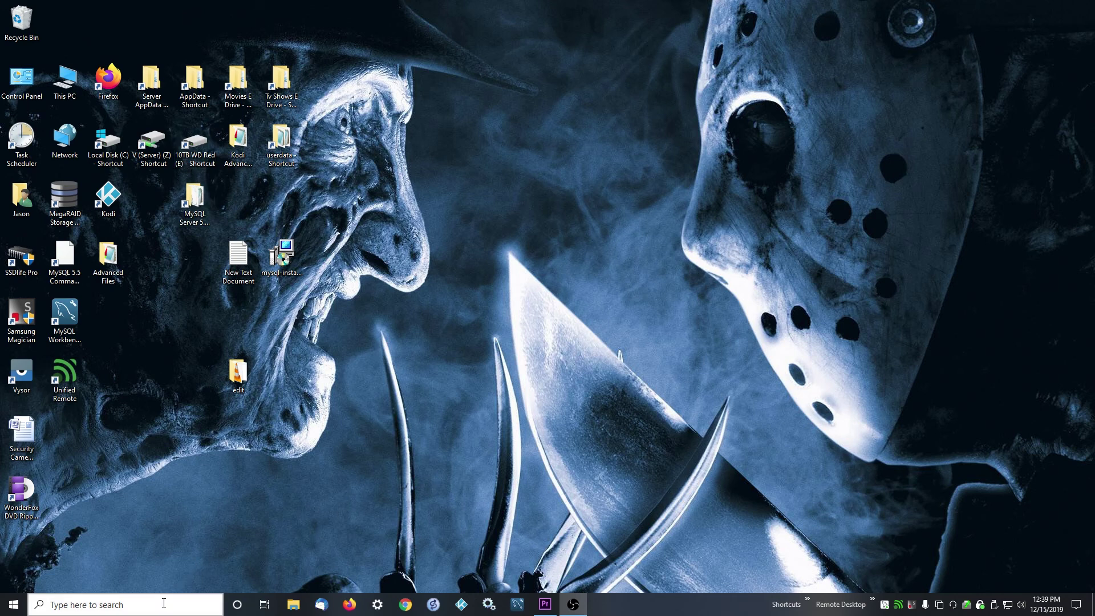
pyautogui.click(233, 308)
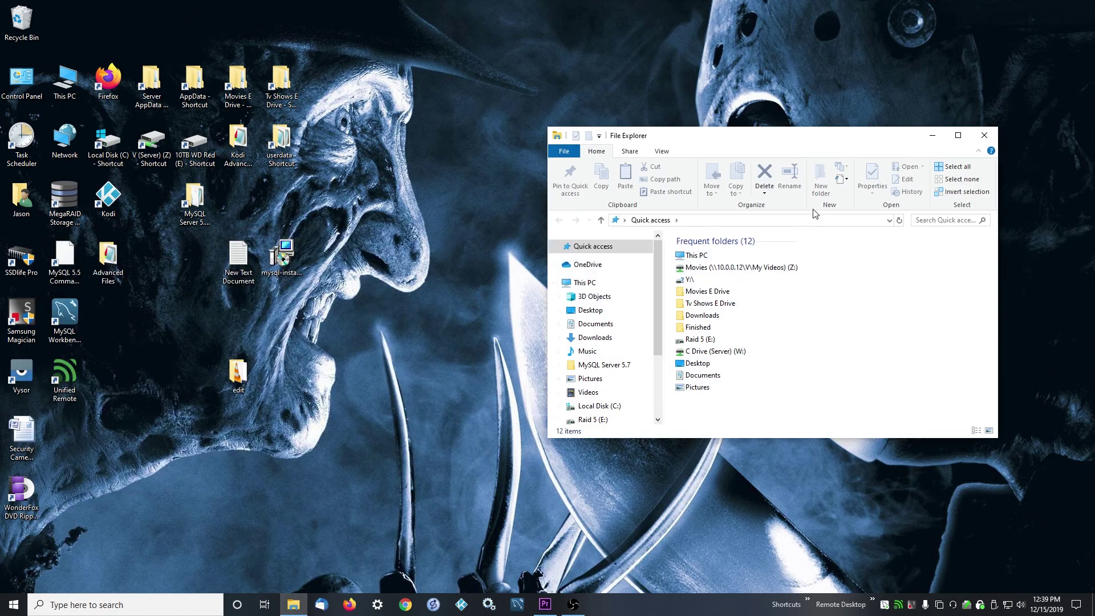
pyautogui.scroll(-3, 638, 369)
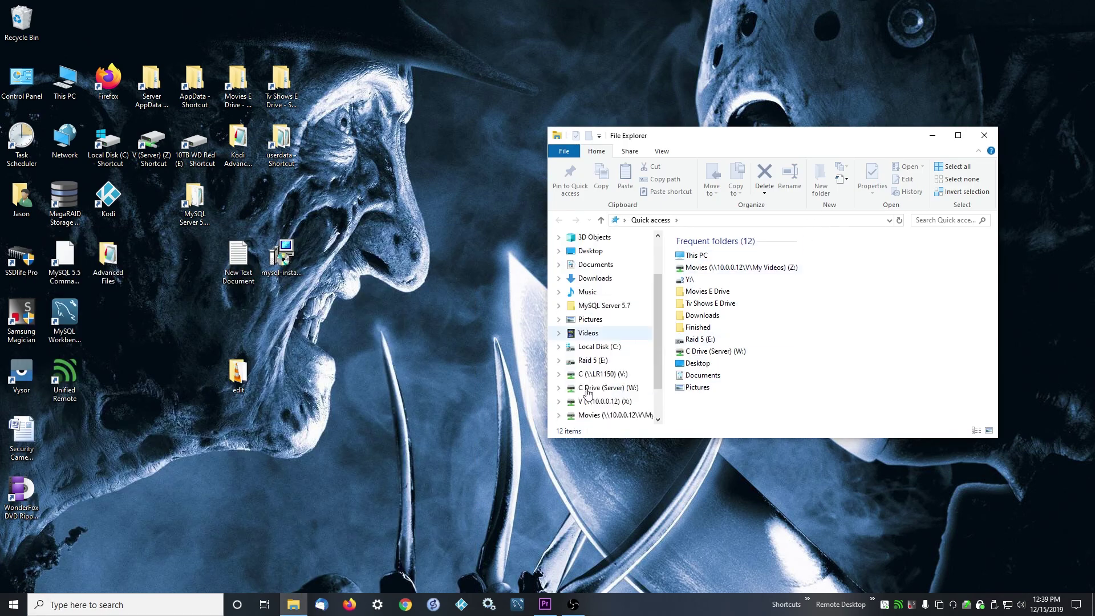
pyautogui.click(596, 360)
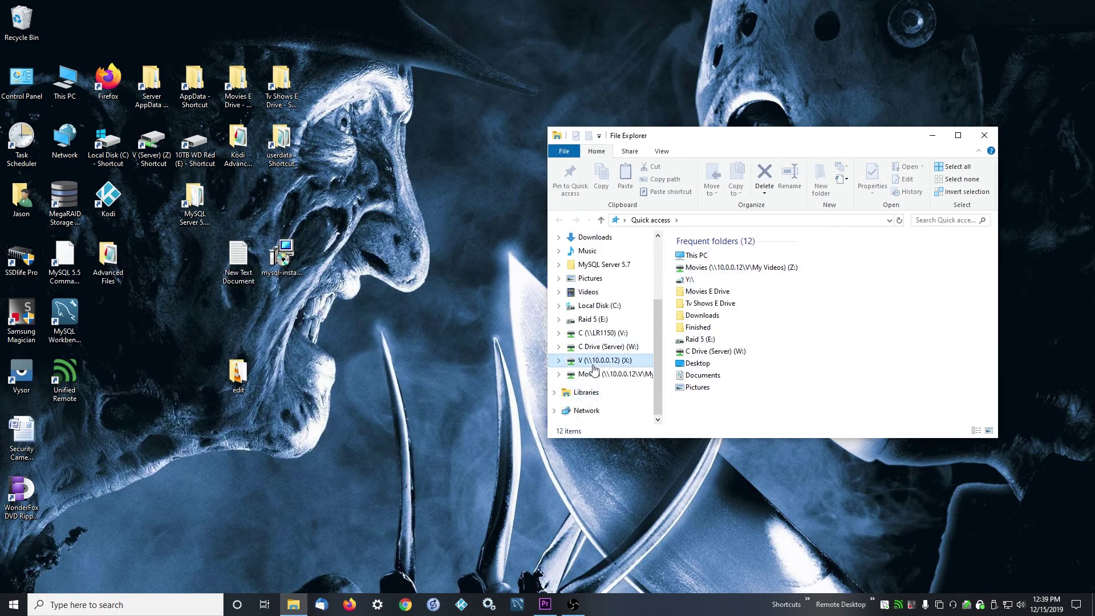
pyautogui.scroll(-3, 710, 365)
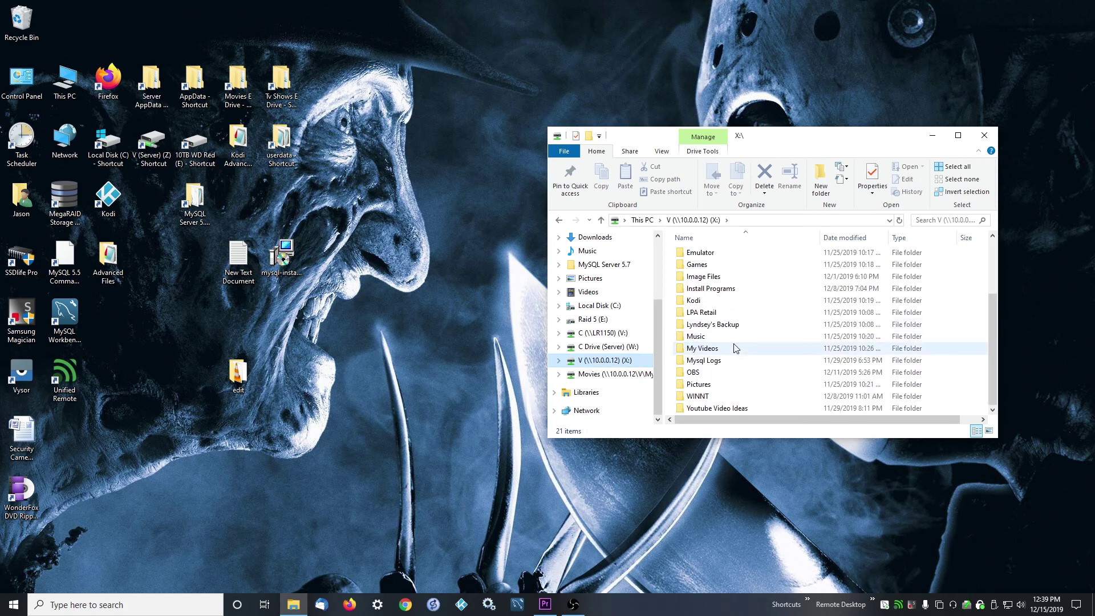
pyautogui.doubleClick(703, 349)
pyautogui.doubleClick(708, 254)
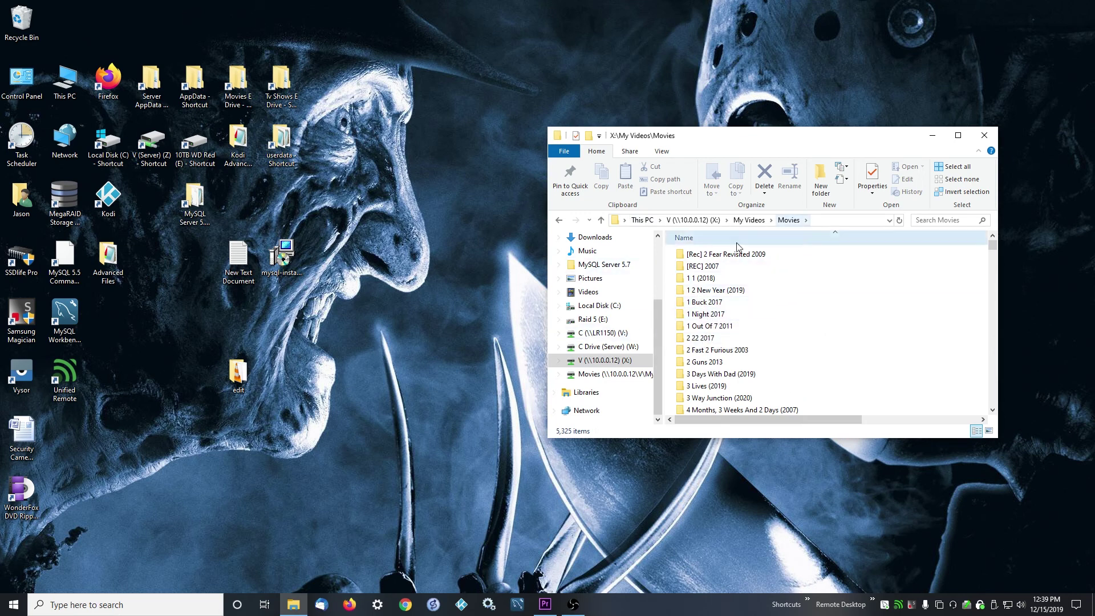
pyautogui.scroll(-2, 716, 319)
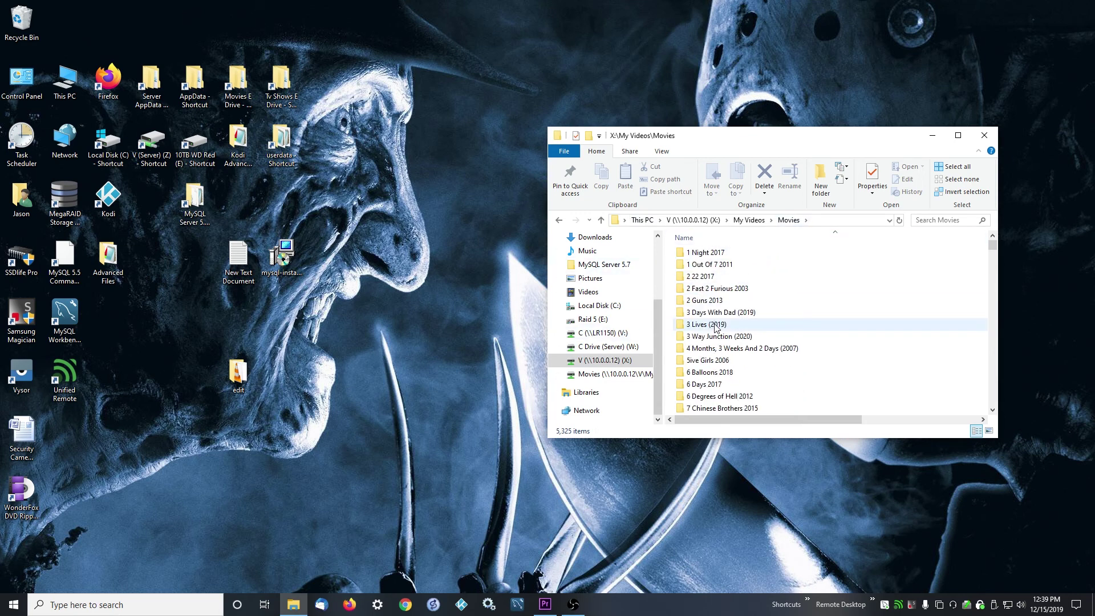
pyautogui.rightClick(713, 289)
pyautogui.click(705, 289)
pyautogui.doubleClick(705, 289)
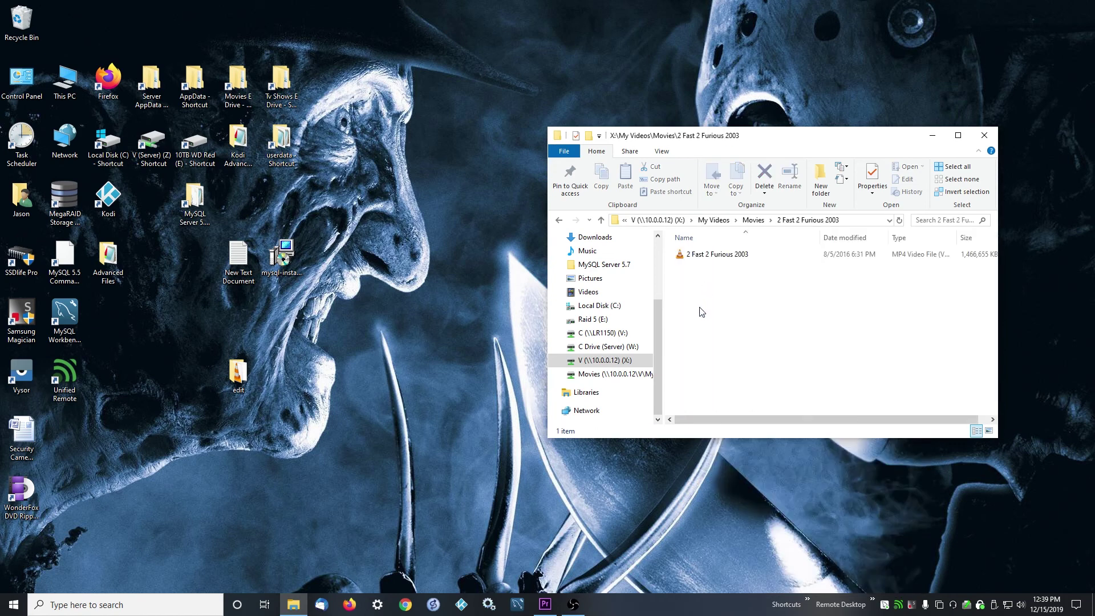
pyautogui.click(984, 135)
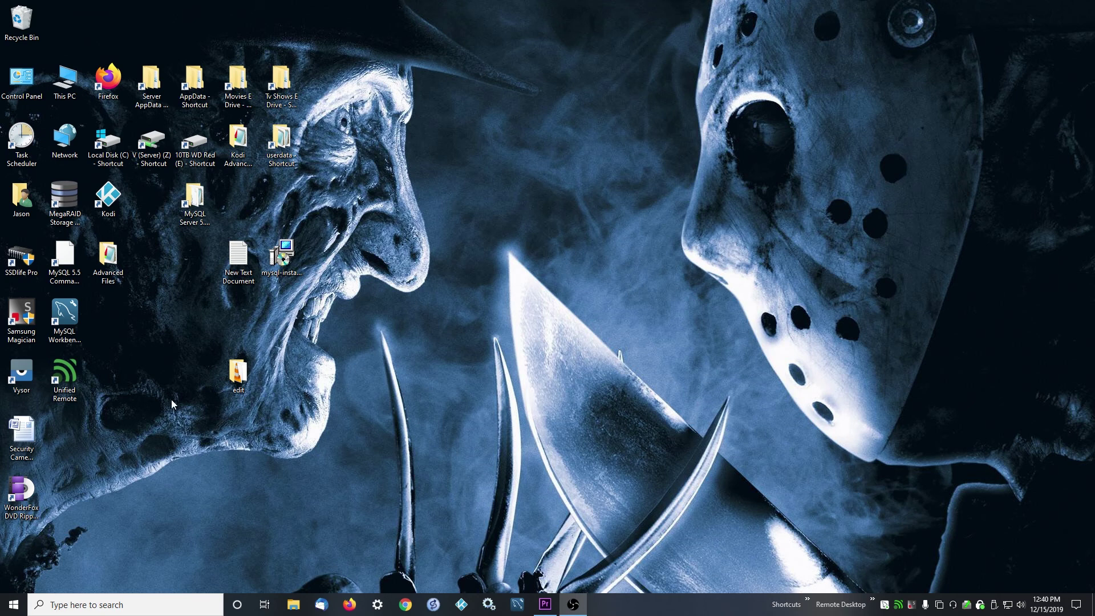
# Step: Launch gpedit.msc from Windows Search and reposition the Local Group Policy Editor window
pyautogui.click(135, 606)
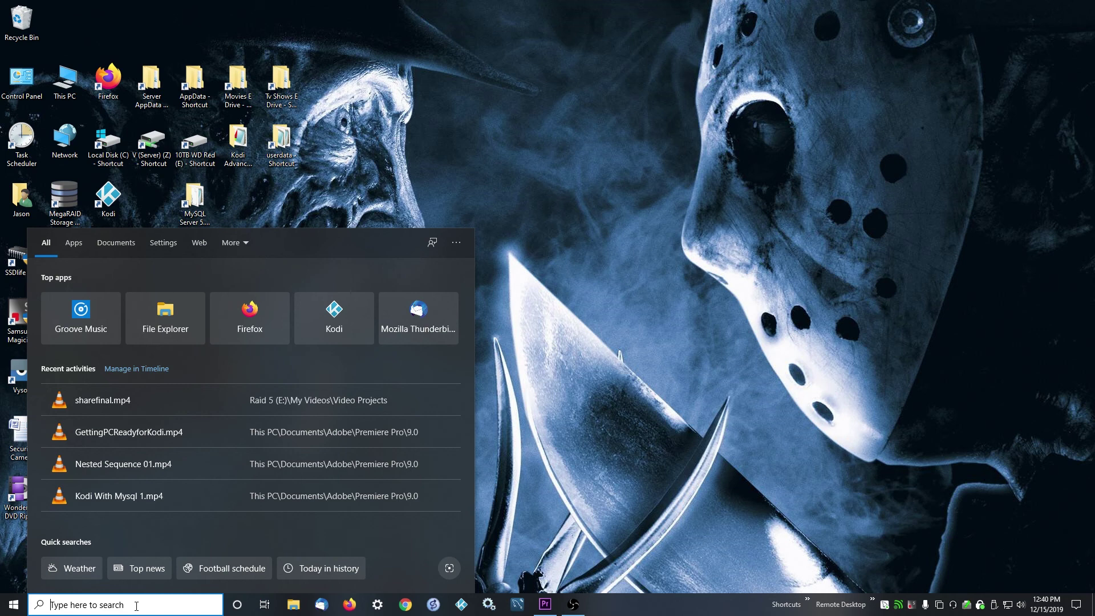
pyautogui.write('gpedit')
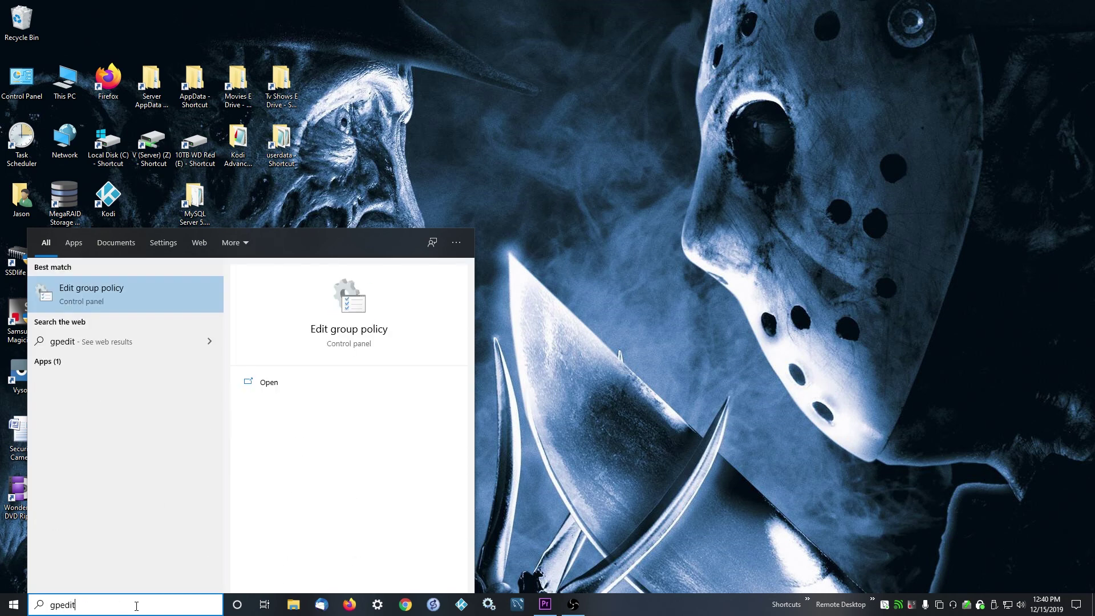
pyautogui.write('.msc')
pyautogui.press('Return')
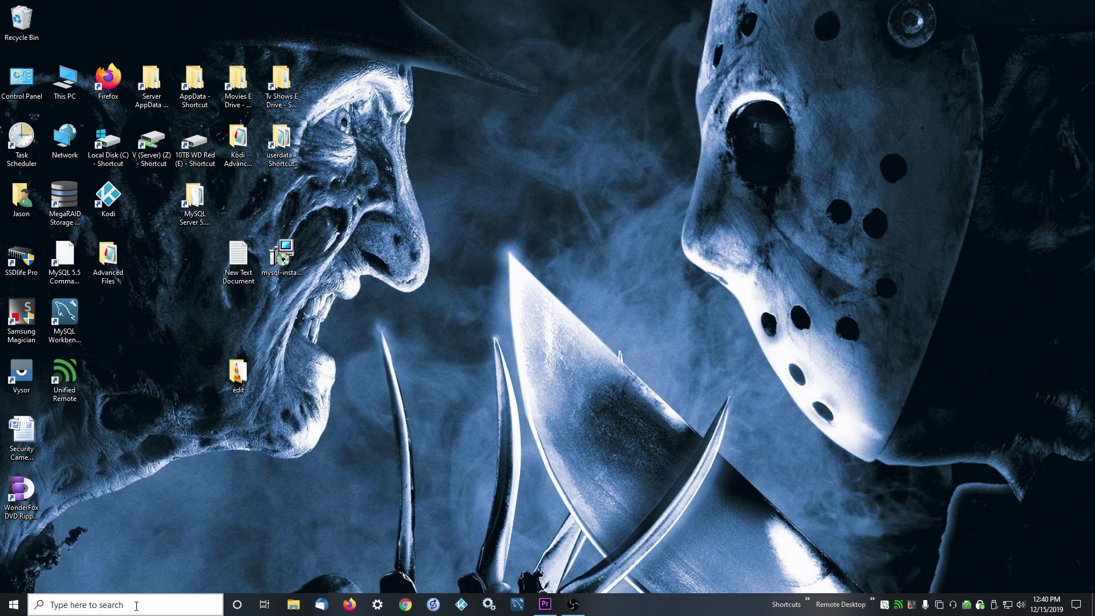
pyautogui.moveTo(234, 98); pyautogui.dragTo(299, 135)
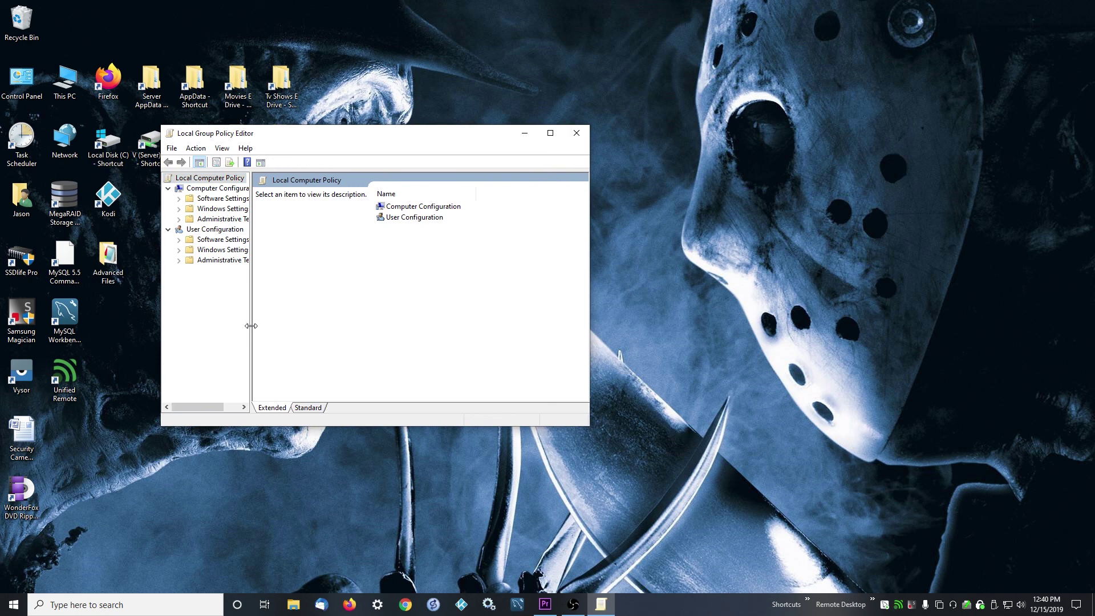
# Step: Navigate to User Configuration > Administrative Templates > Windows Components > File Explorer and select the thumbs.db policy
pyautogui.moveTo(250, 327); pyautogui.dragTo(367, 337)
pyautogui.click(179, 260)
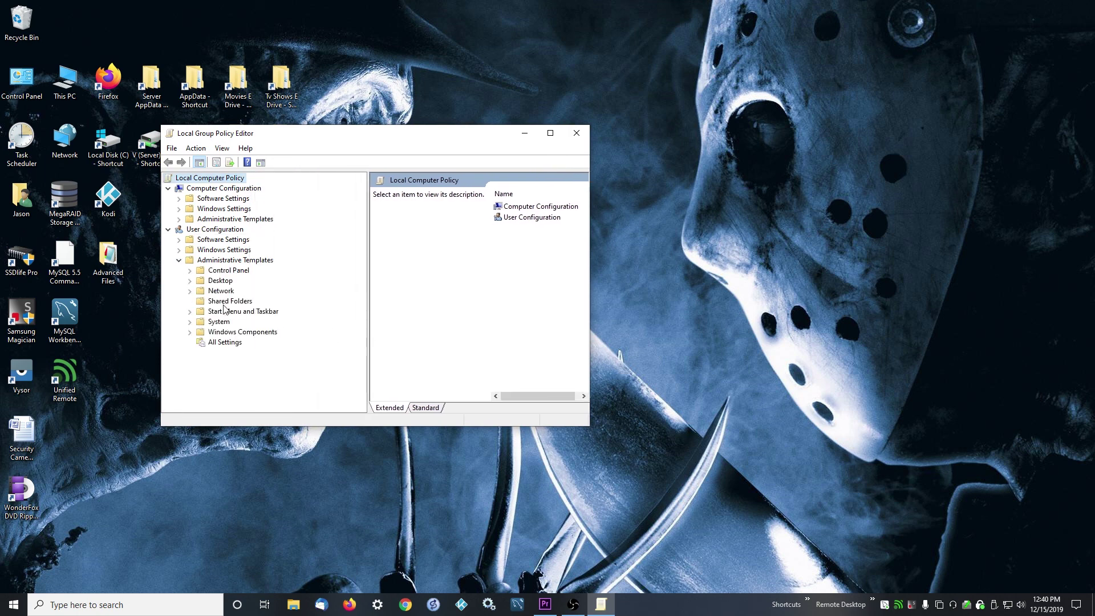
pyautogui.click(191, 333)
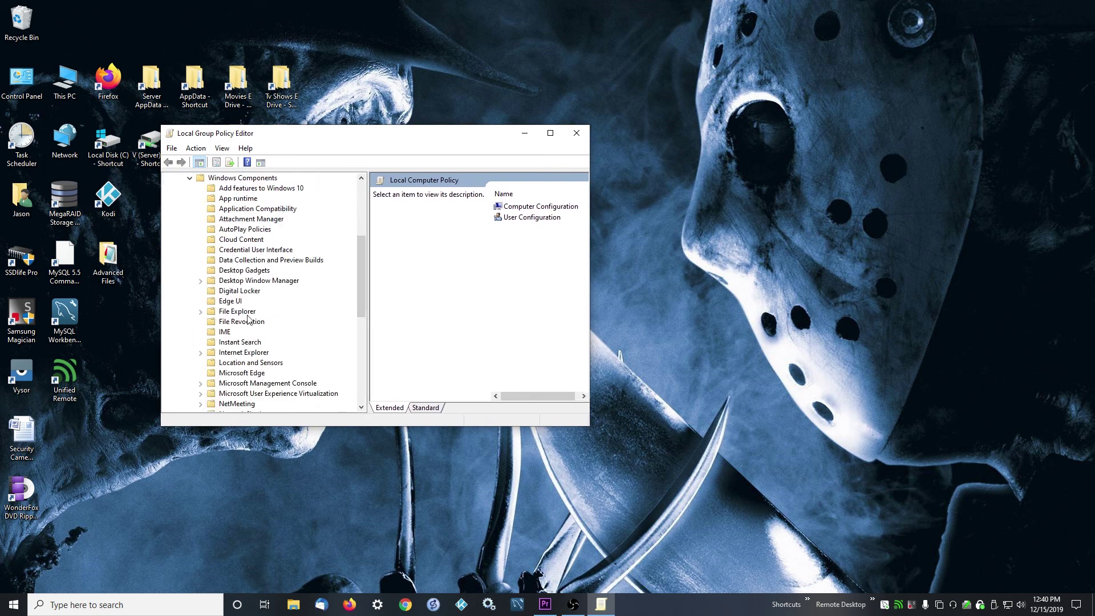
pyautogui.click(235, 312)
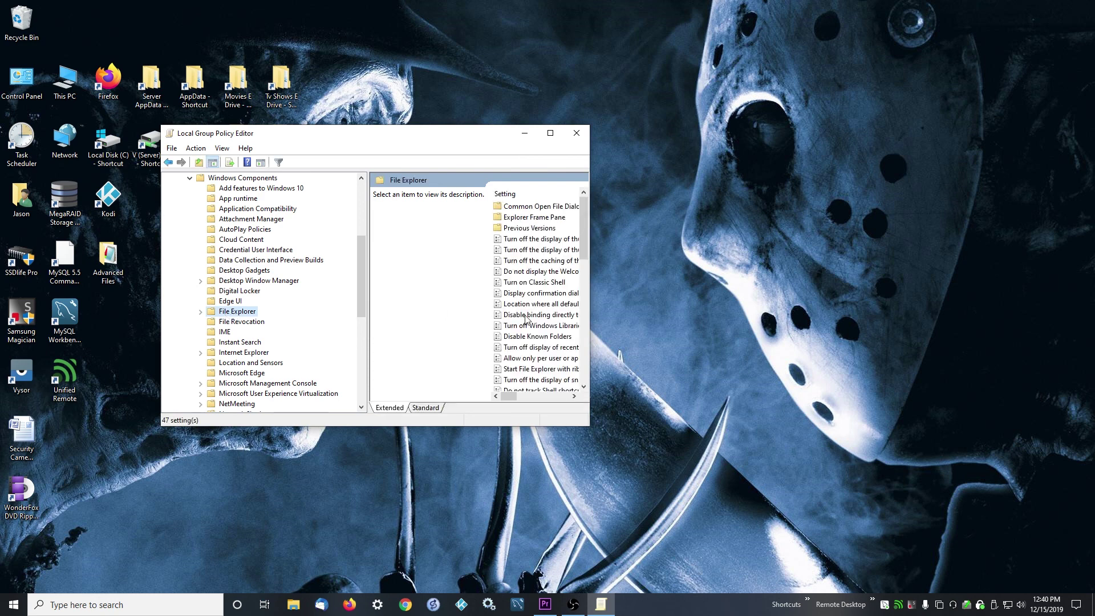
pyautogui.moveTo(589, 329); pyautogui.dragTo(1058, 329)
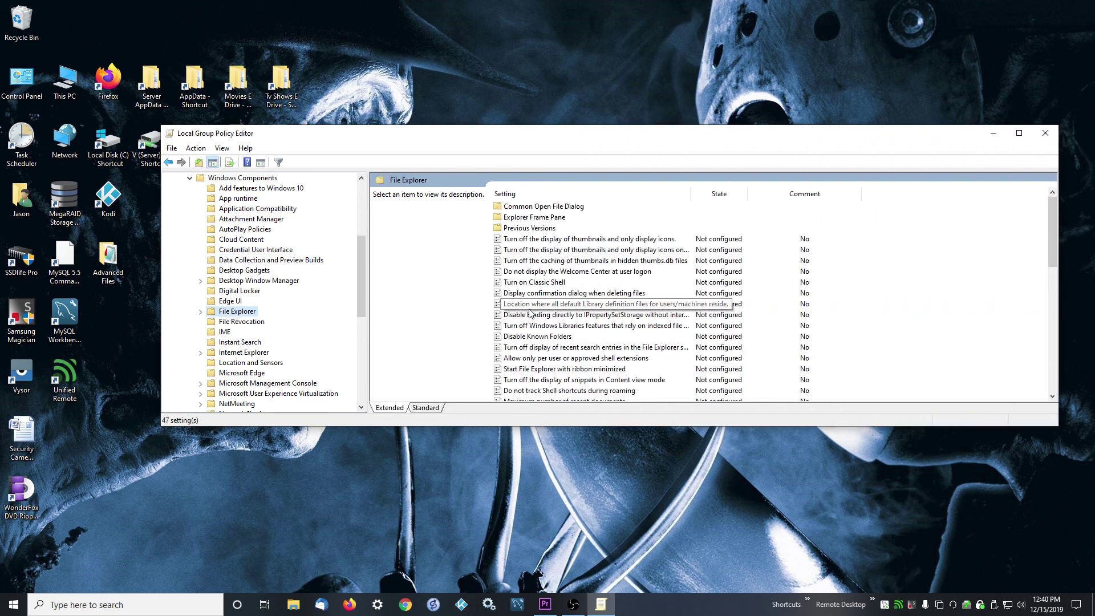
pyautogui.click(529, 265)
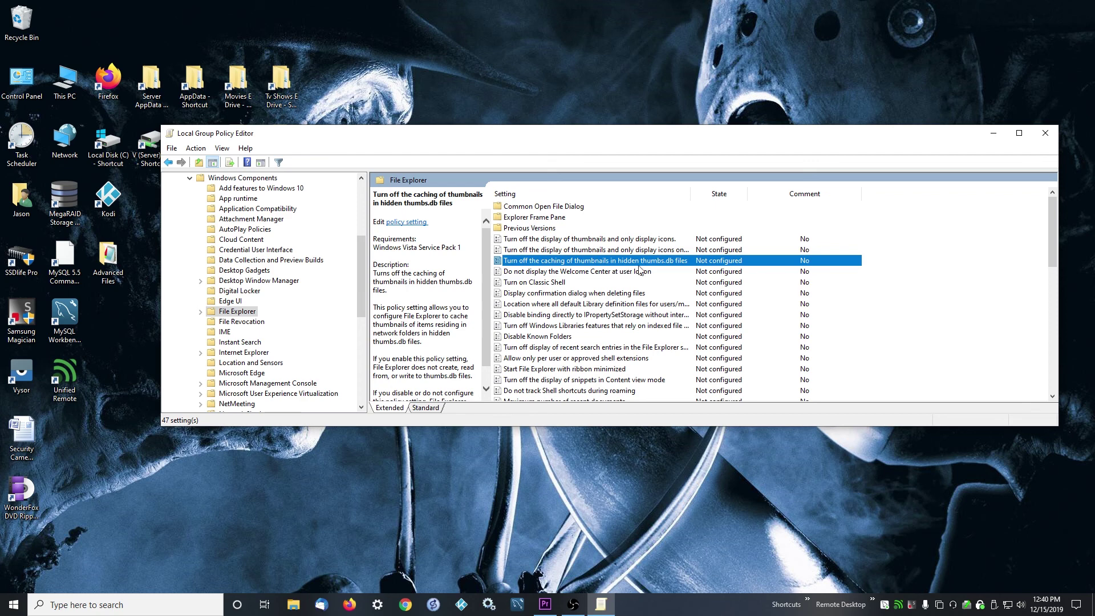
# Step: Set the thumbs.db thumbnail caching policy to Enabled, apply it, and close its settings
pyautogui.doubleClick(533, 263)
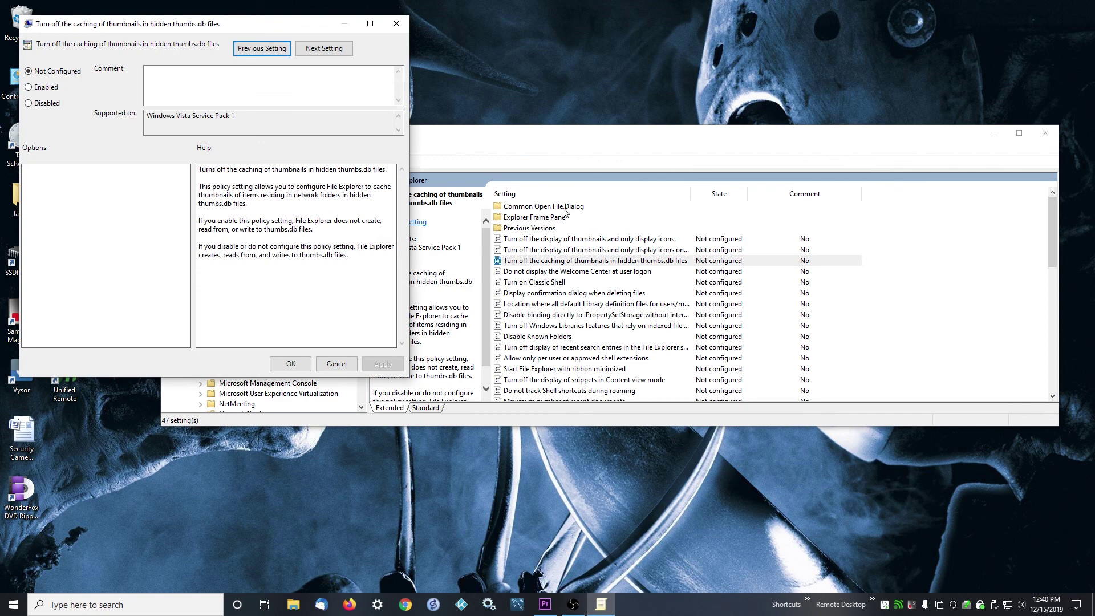
pyautogui.click(42, 89)
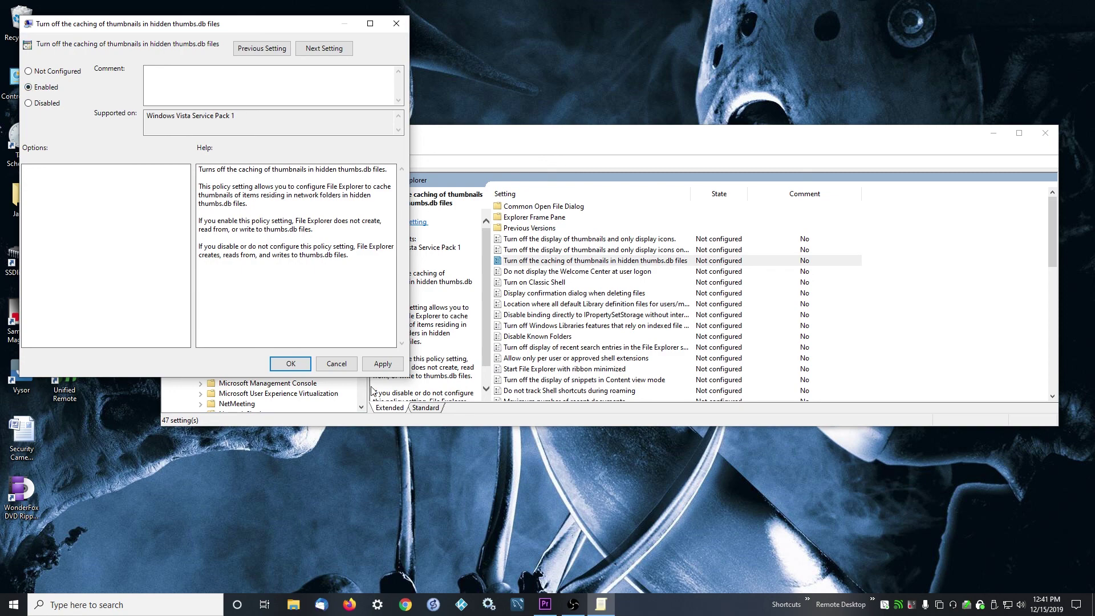
pyautogui.click(380, 365)
pyautogui.click(336, 364)
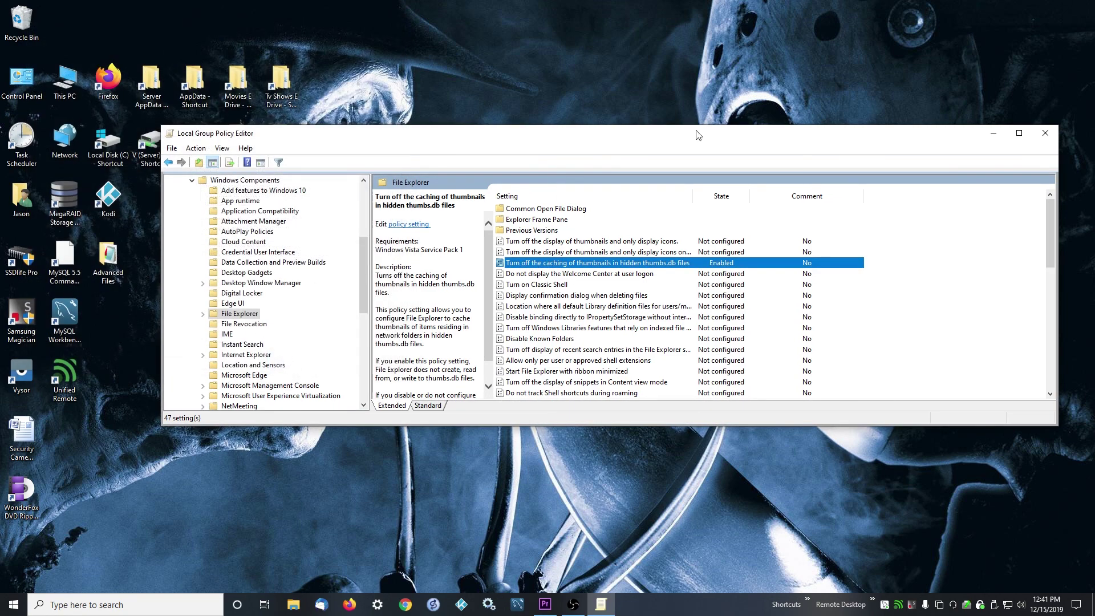
pyautogui.moveTo(999, 133); pyautogui.dragTo(751, 171)
pyautogui.click(800, 172)
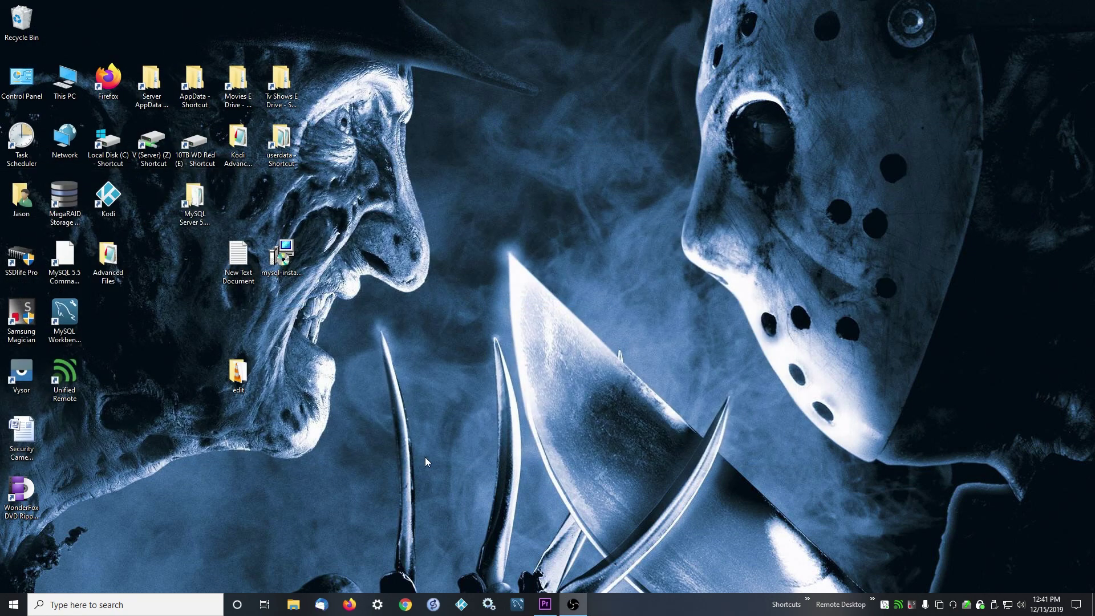